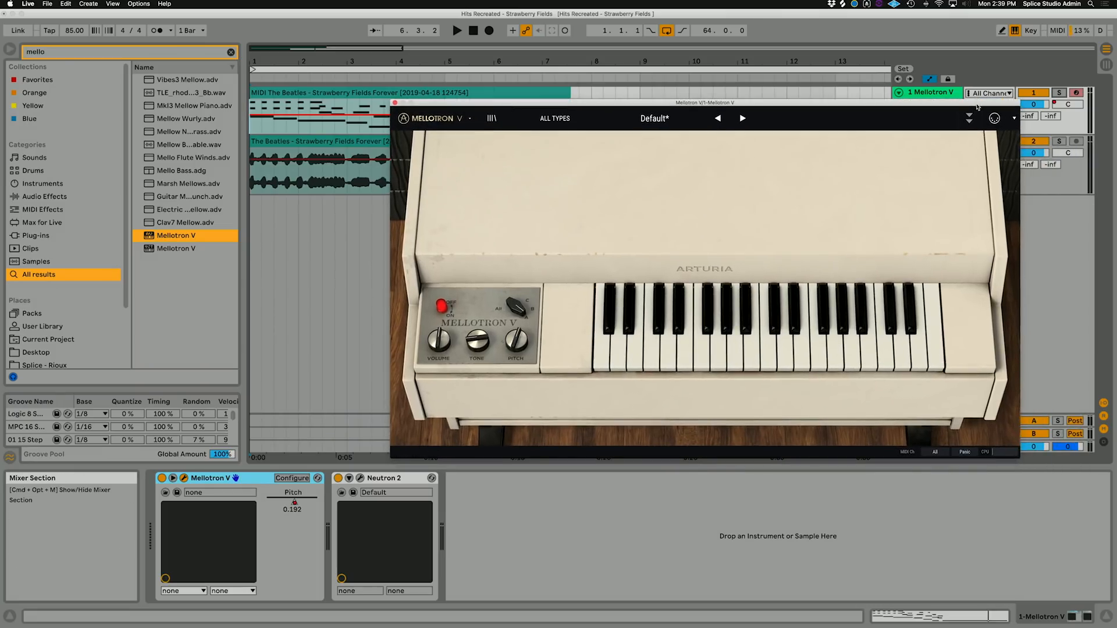
# Step: Move the Mellotron V window clear of the tracks and leave the Beatles audio track unfolded
pyautogui.moveTo(977, 106); pyautogui.dragTo(832, 54)
pyautogui.click(898, 141)
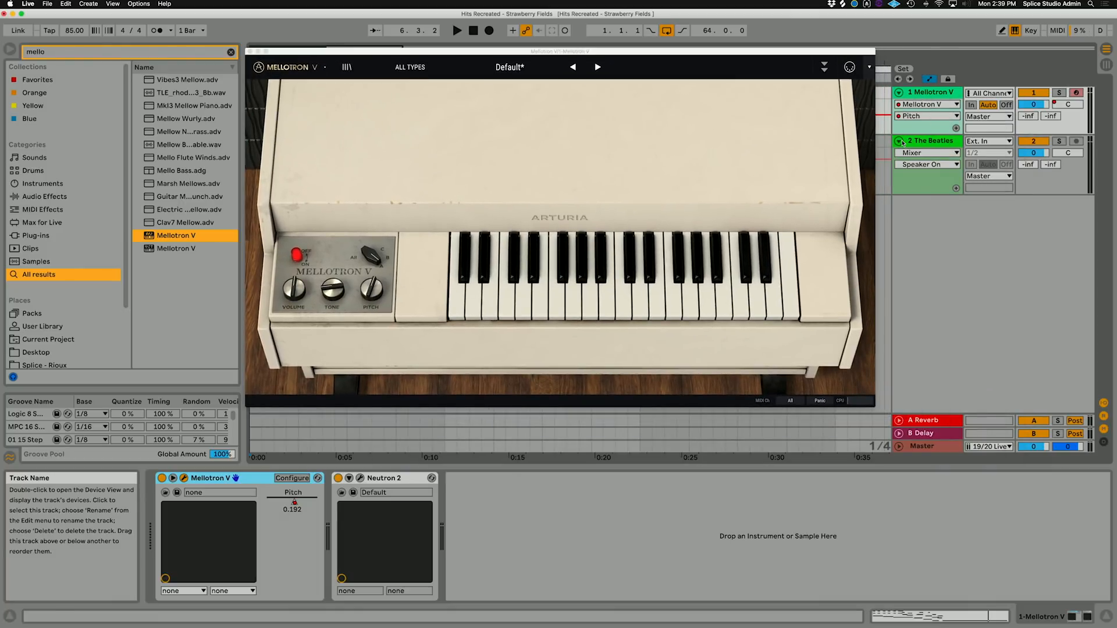
pyautogui.moveTo(721, 53); pyautogui.dragTo(782, 300)
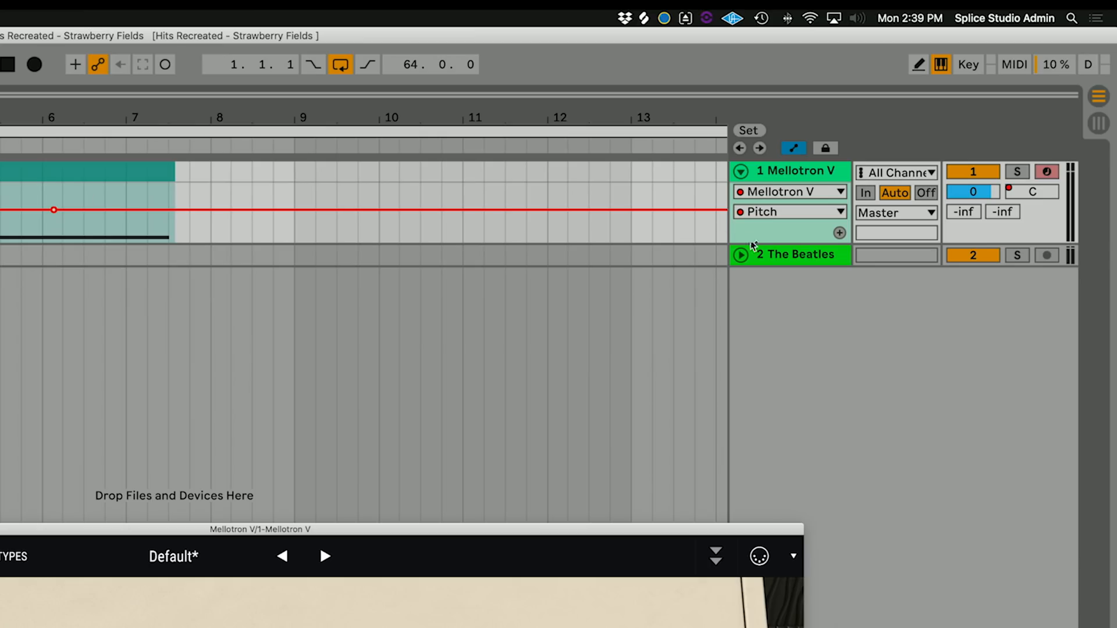
pyautogui.click(899, 141)
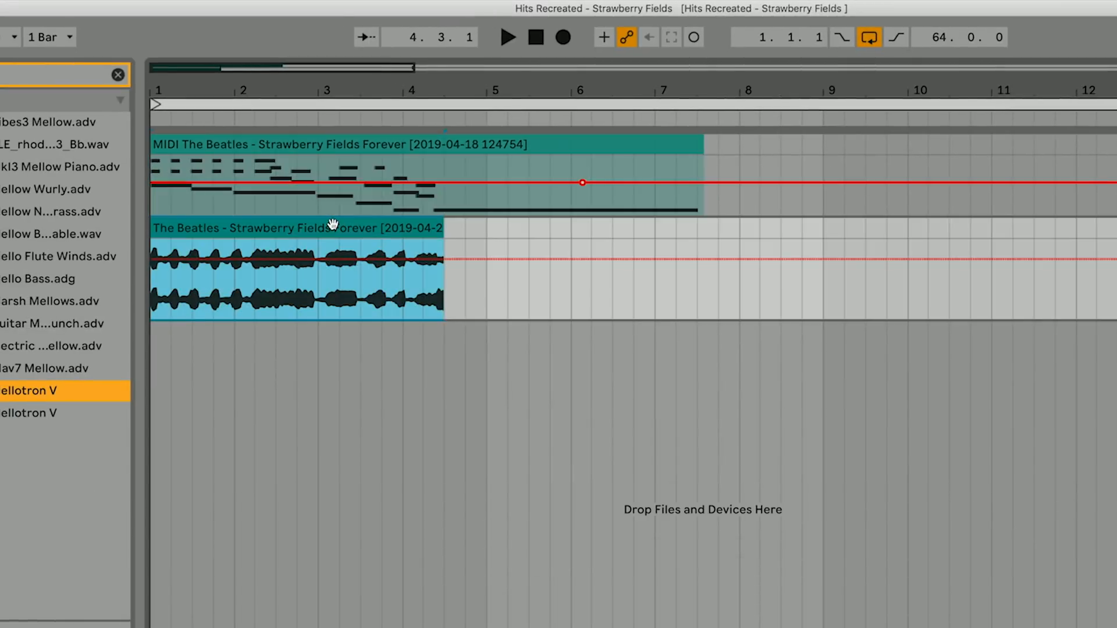
# Step: Convert the harmony of the Beatles - Strawberry Fields Forever audio clip to a new MIDI track
pyautogui.rightClick(201, 232)
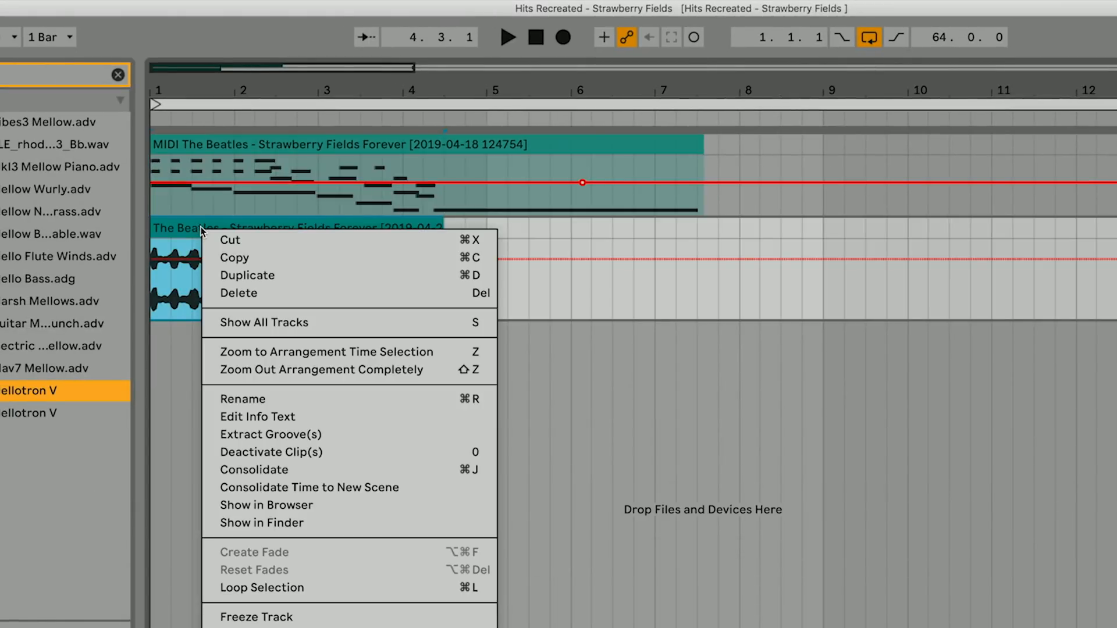
pyautogui.click(169, 225)
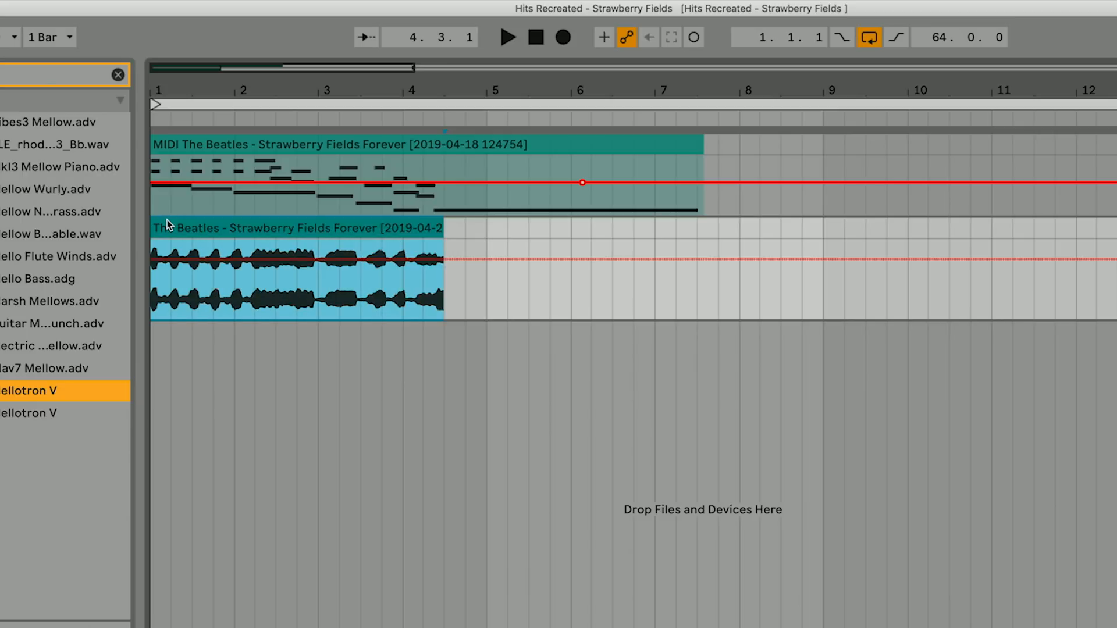
pyautogui.rightClick(167, 221)
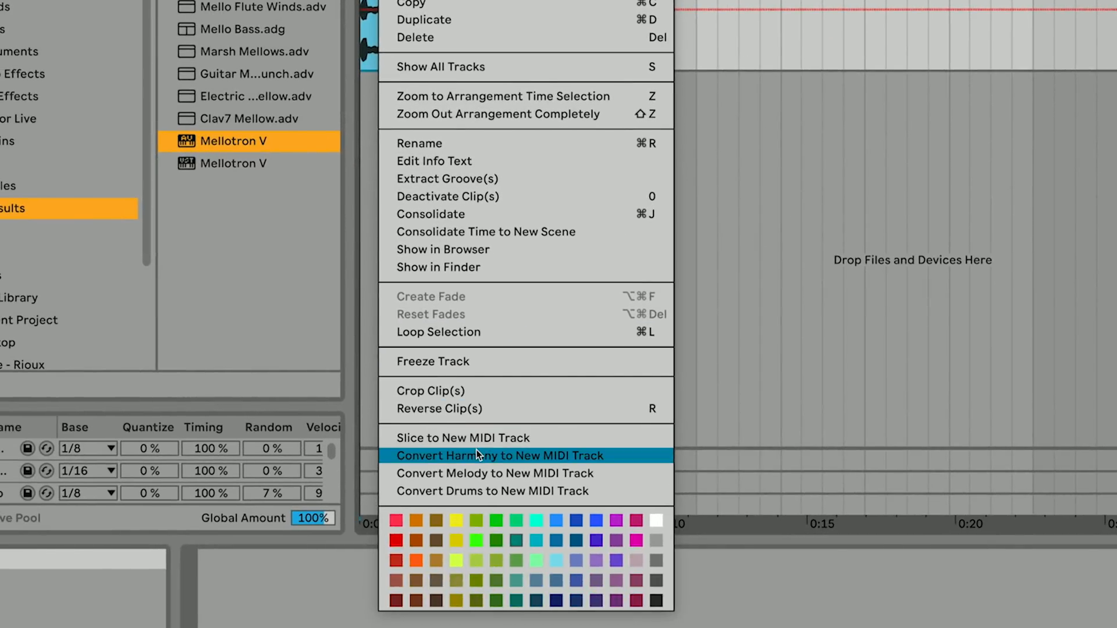
pyautogui.click(477, 456)
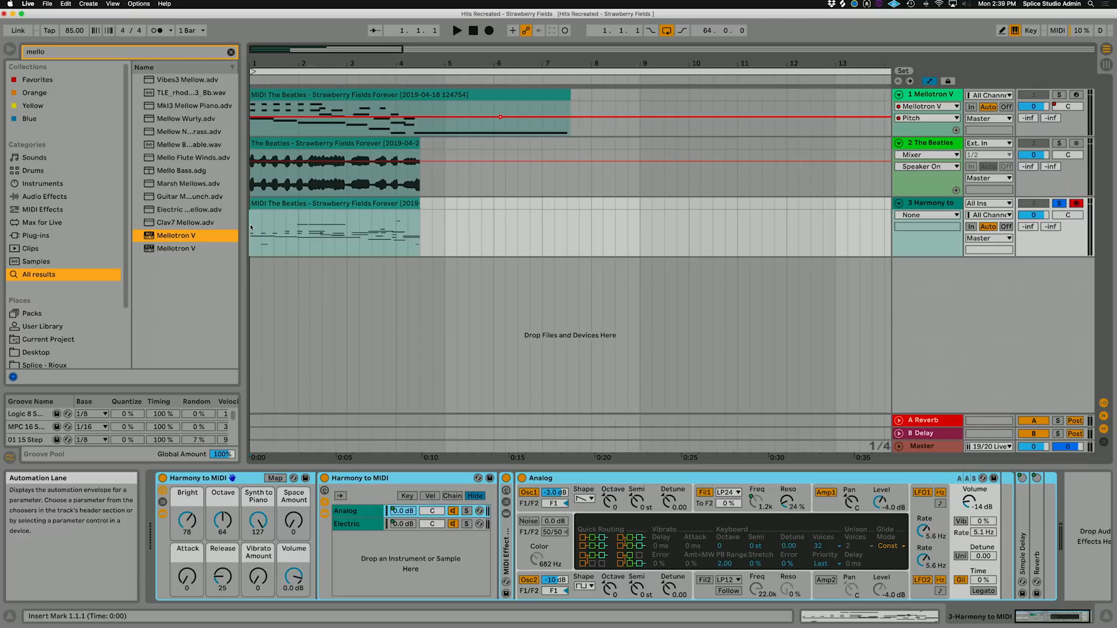
# Step: Open the converted harmony MIDI clip in the note editor and audition it against the Beatles audio
pyautogui.doubleClick(316, 203)
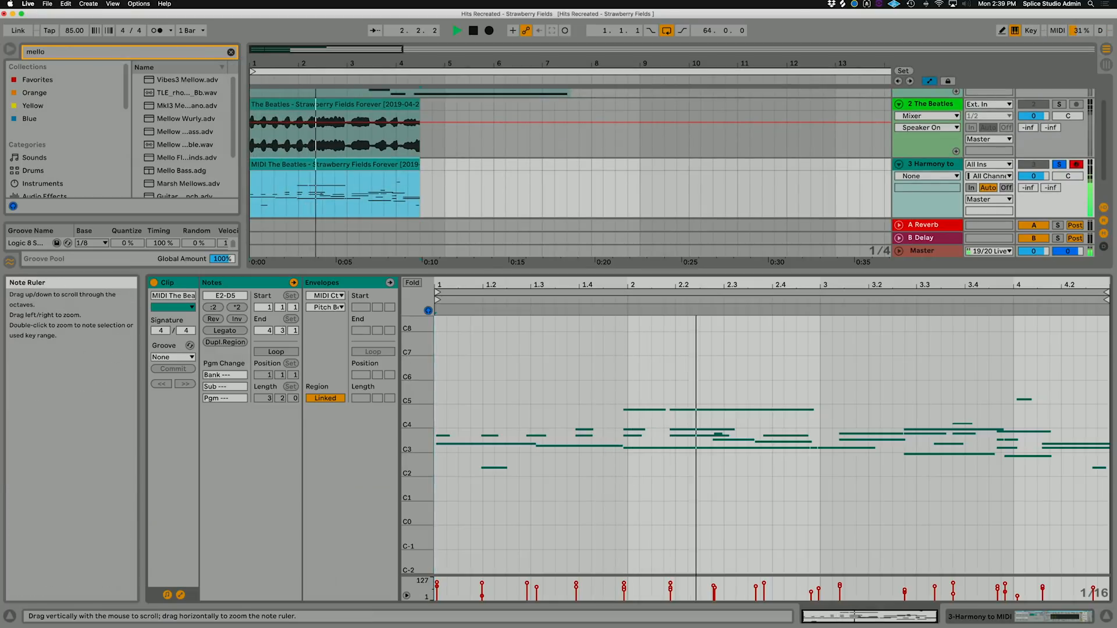
pyautogui.scroll(-3, 536, 445)
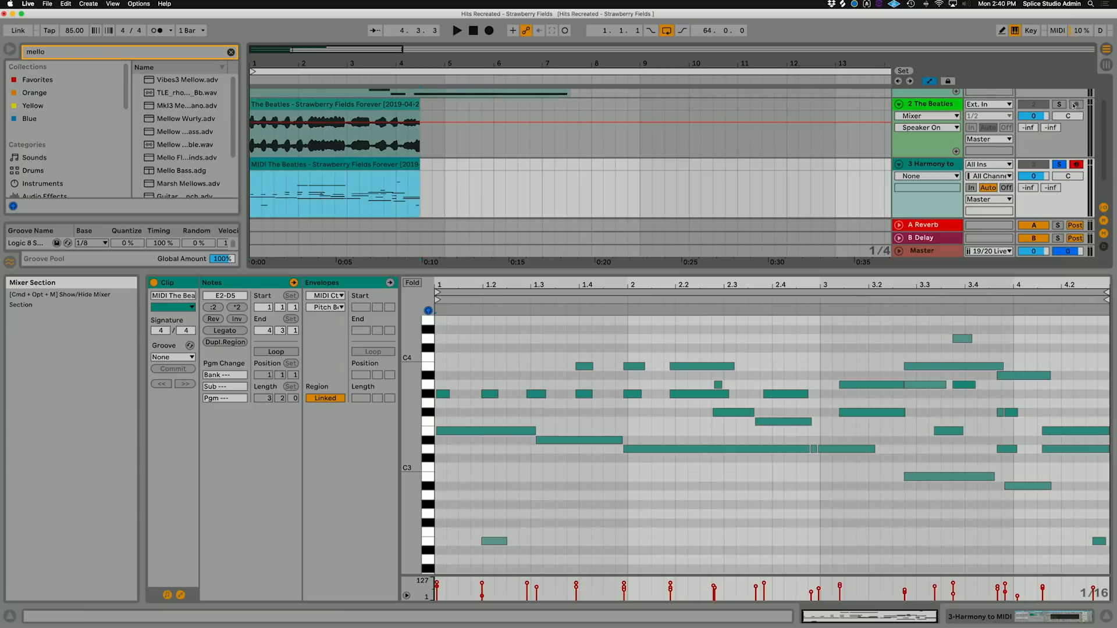
pyautogui.click(1059, 105)
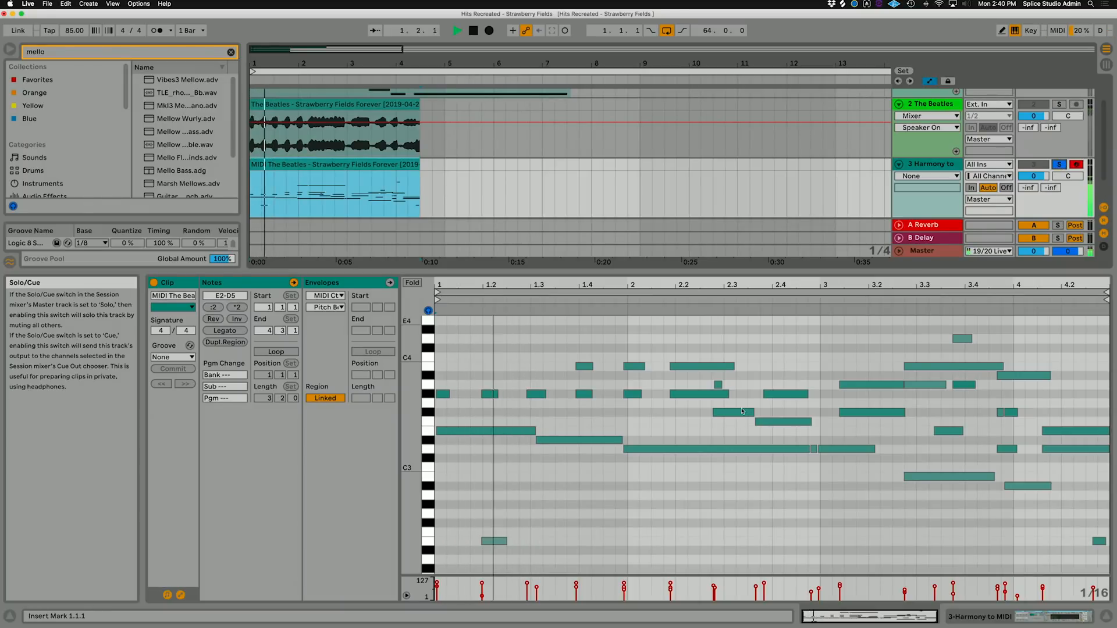
pyautogui.press('space')
# Step: Delete the stray low E2 note near beat 1.2 and the two high notes in bar 2
pyautogui.moveTo(522, 509); pyautogui.dragTo(485, 545)
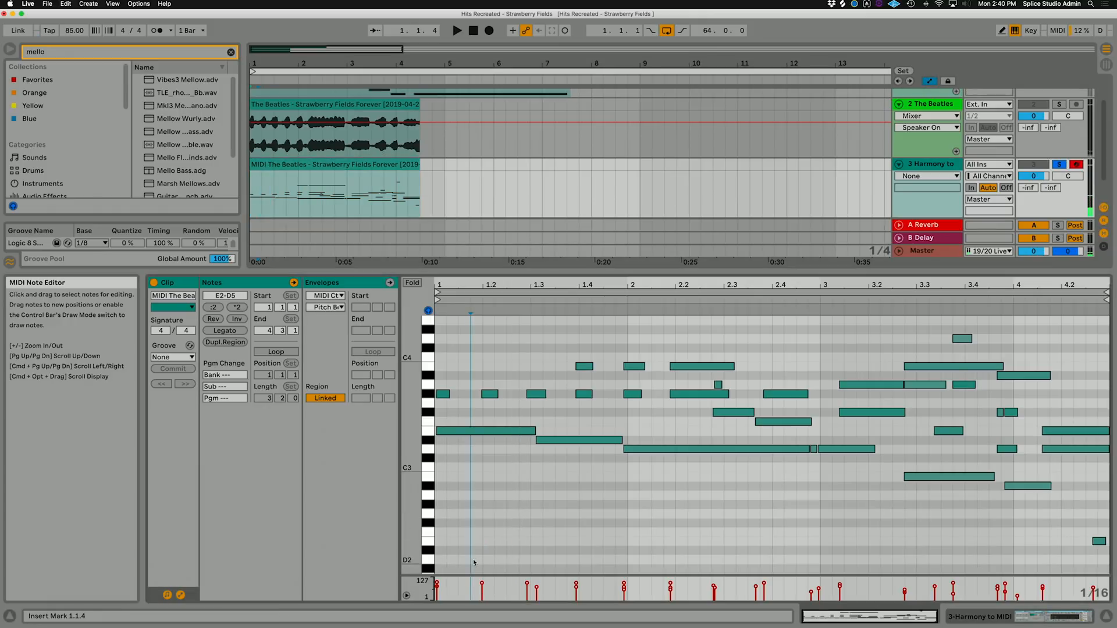
pyautogui.scroll(3, 604, 494)
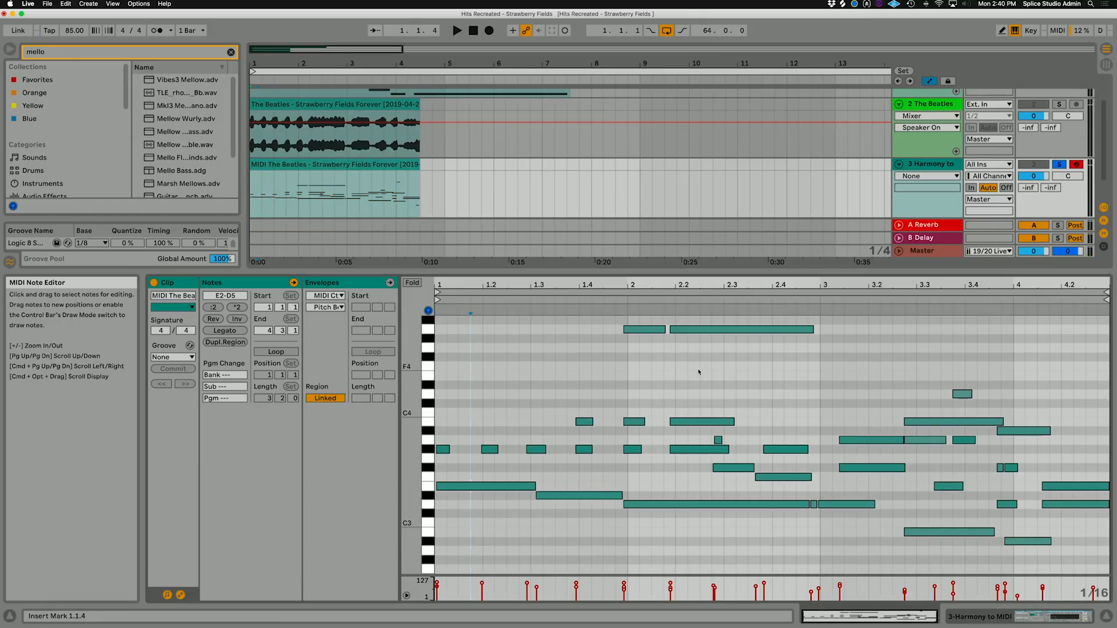
pyautogui.moveTo(696, 359); pyautogui.dragTo(664, 319)
pyautogui.press('Delete')
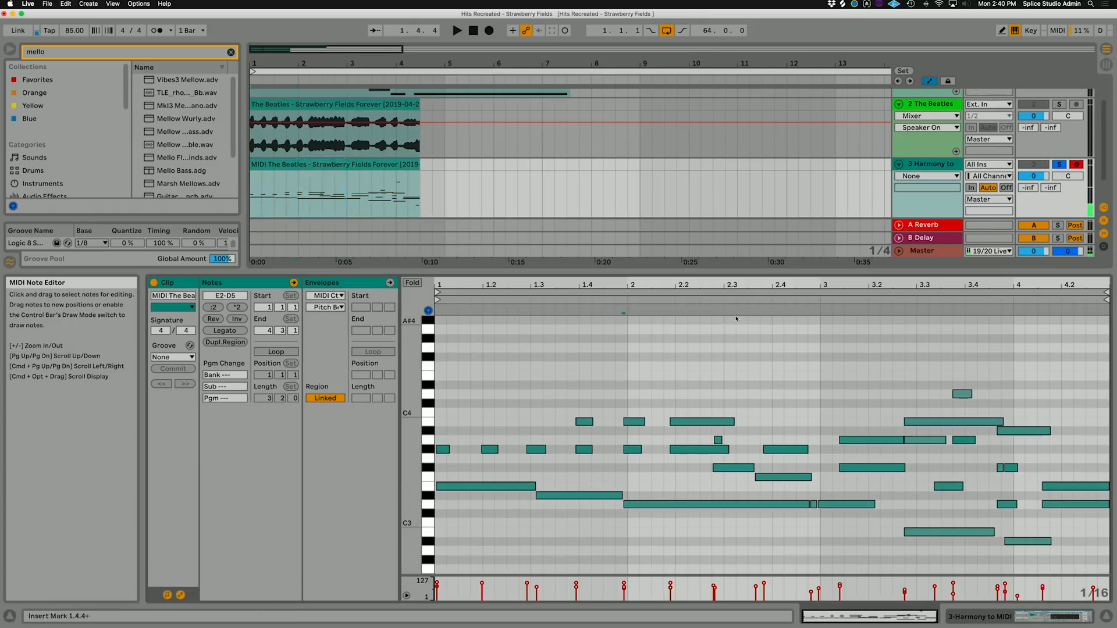
# Step: Delete the stray high D5 note in bar 4 and the low E2 note at the end of the clip
pyautogui.scroll(-5, 862, 423)
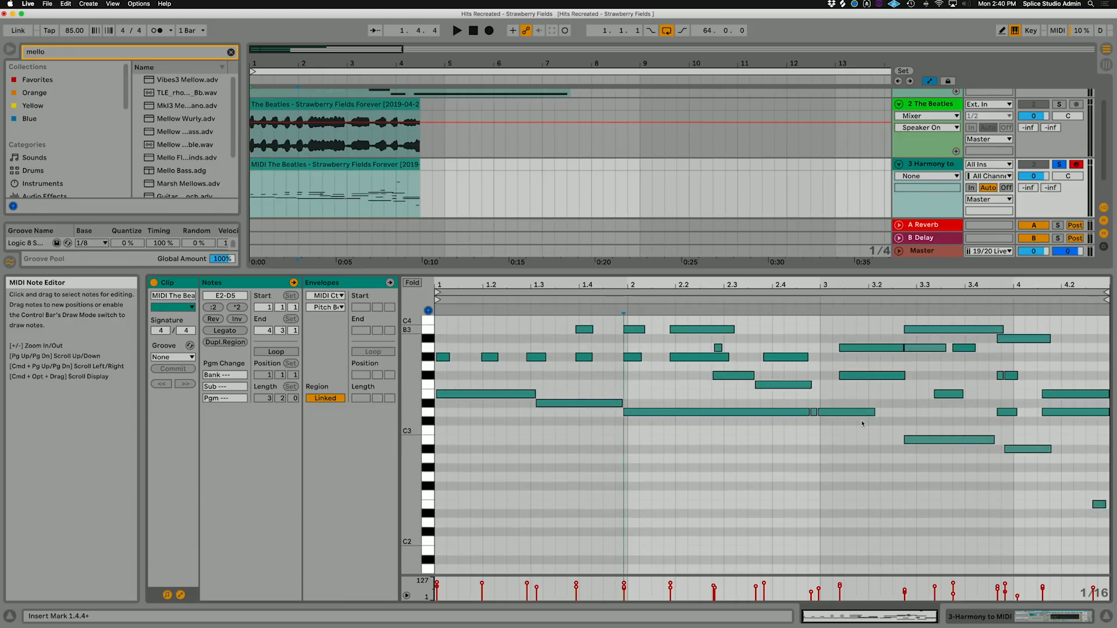
pyautogui.scroll(2, 862, 424)
pyautogui.scroll(6, 733, 390)
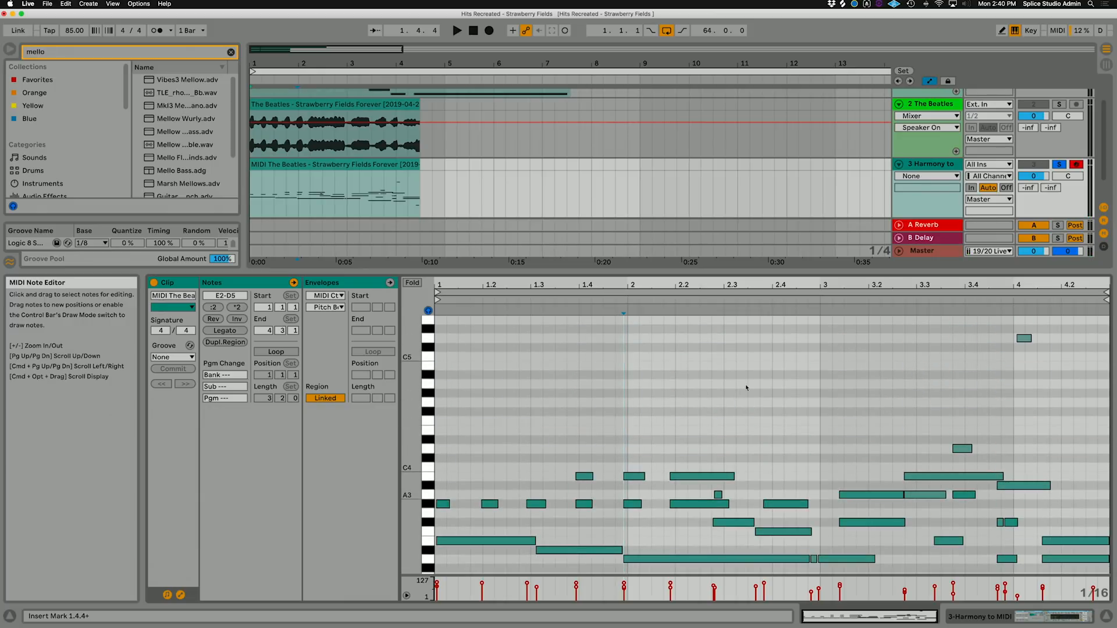
pyautogui.moveTo(1060, 329); pyautogui.dragTo(946, 382)
pyautogui.click(945, 381)
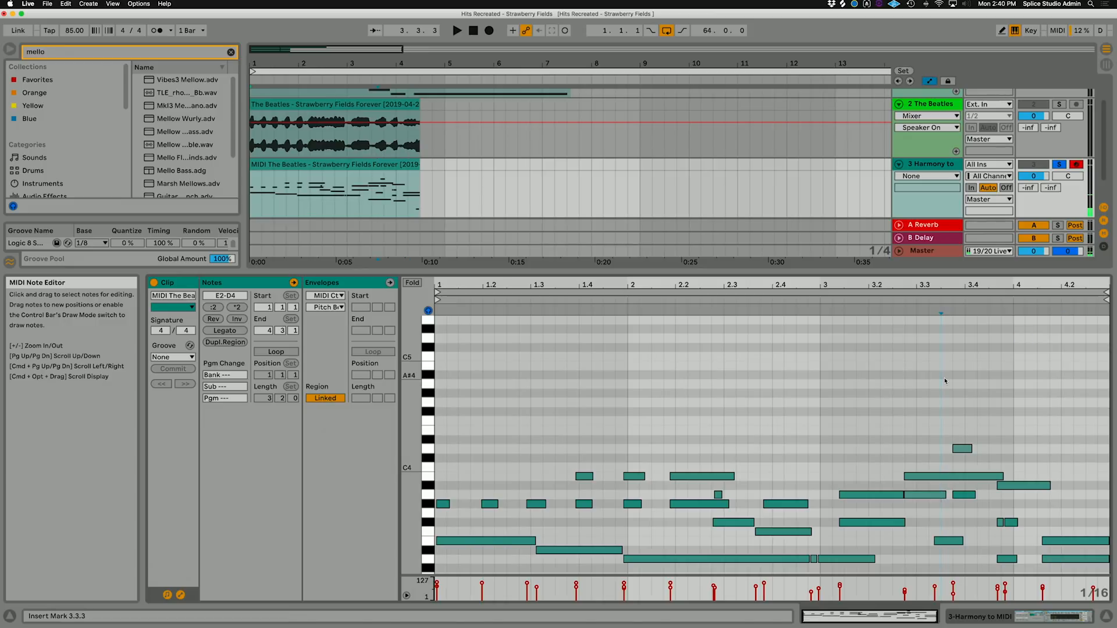
pyautogui.scroll(-6, 945, 381)
pyautogui.press('Delete')
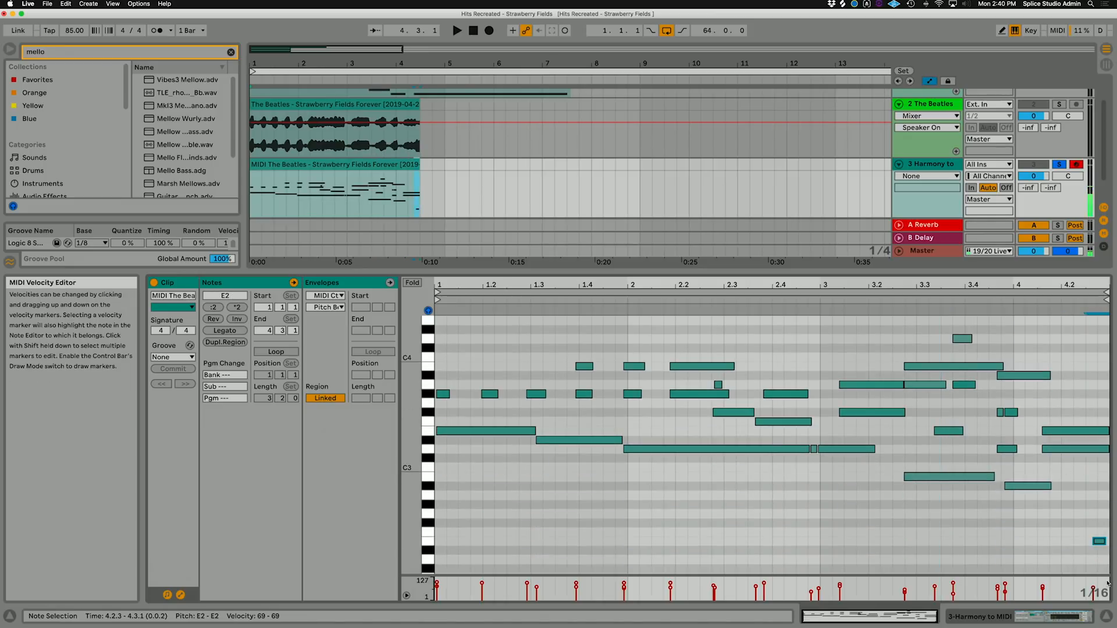
# Step: Play back the cleaned-up harmony clip and switch the solo to the Beatles audio track for comparison
pyautogui.press('space')
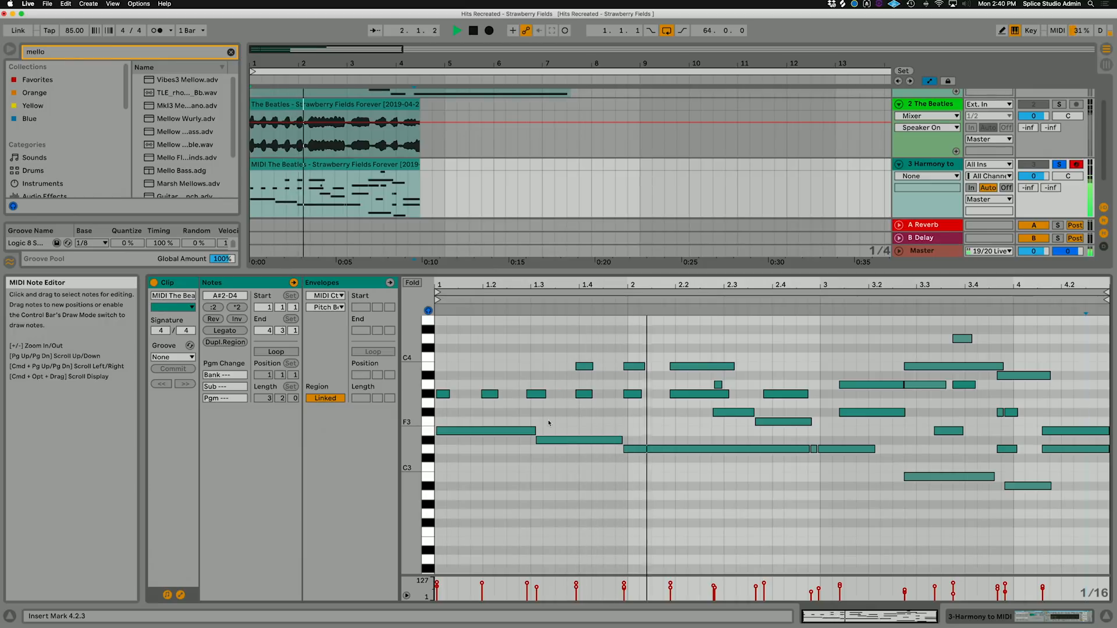
pyautogui.press('space')
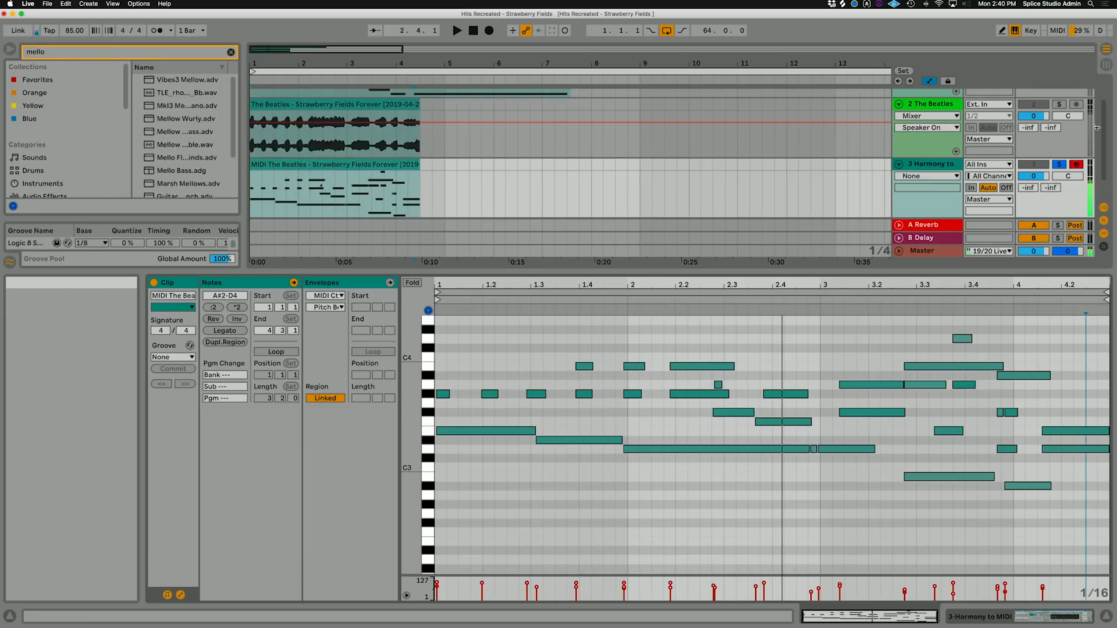
pyautogui.click(1060, 104)
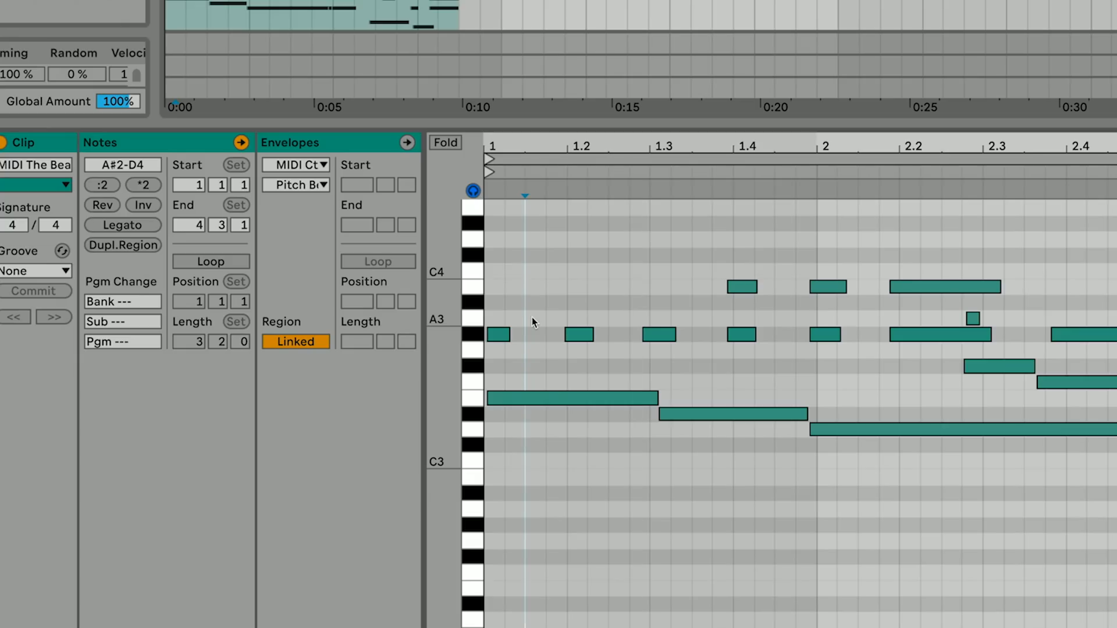
# Step: Duplicate the B3 note onto beats 1, 1.2 and 1.3, above the existing short chord notes
pyautogui.moveTo(504, 338); pyautogui.dragTo(644, 294)
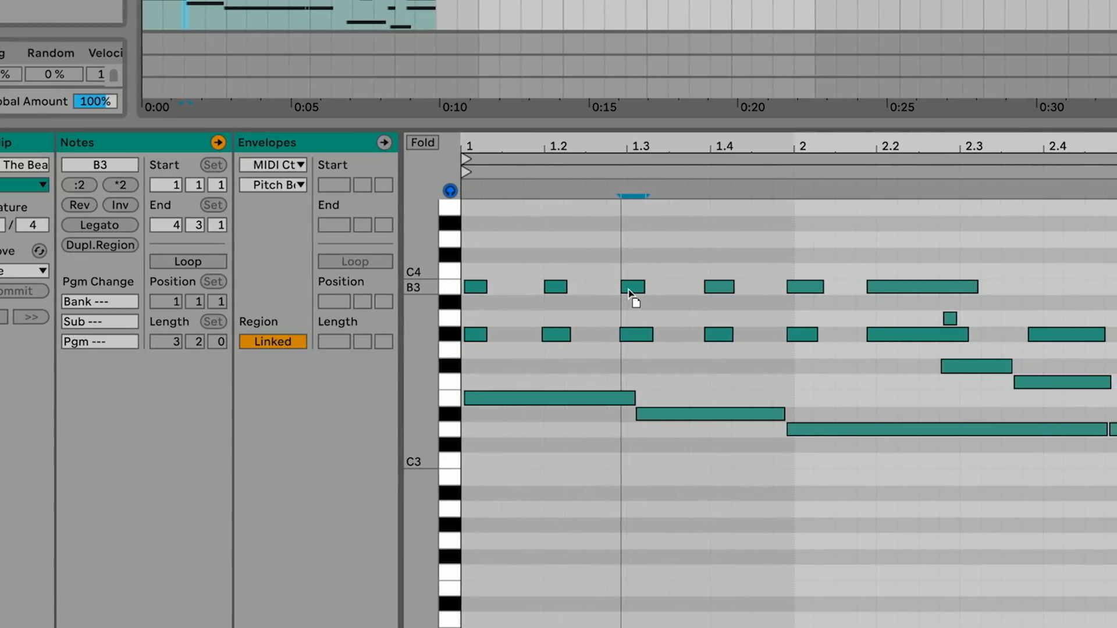
pyautogui.click(548, 286)
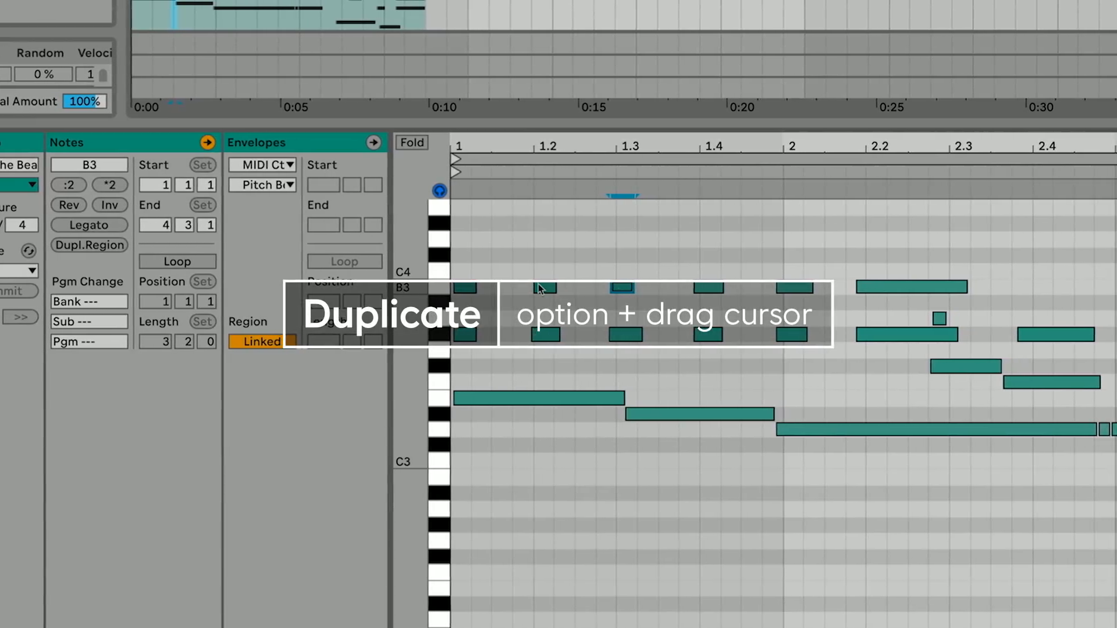
pyautogui.moveTo(538, 285); pyautogui.dragTo(625, 254)
pyautogui.press('Delete')
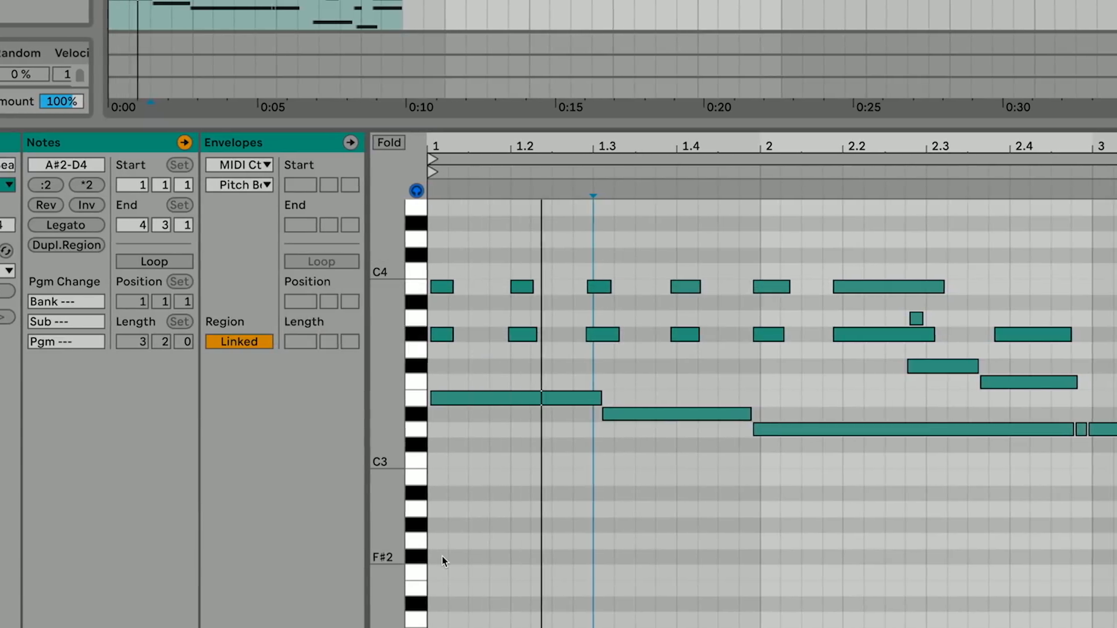
# Step: Play back the harmony clip and shift the D#3 note slightly earlier, in line with the chord at beat 1.3
pyautogui.hotkey('ctrl', 'a')
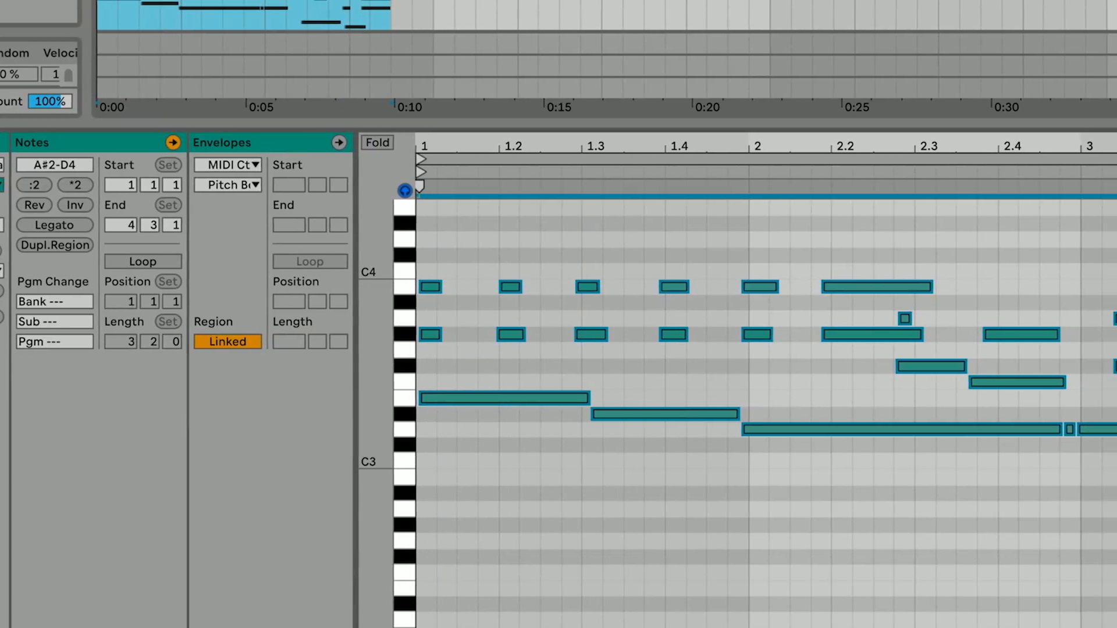
pyautogui.press('space')
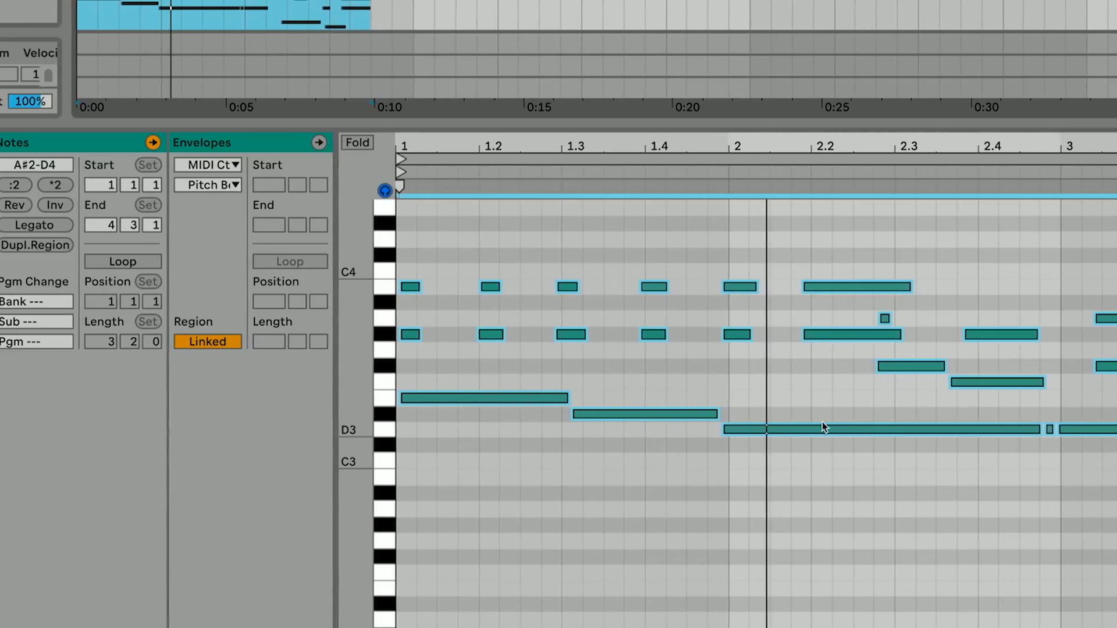
pyautogui.press('space')
pyautogui.moveTo(598, 413); pyautogui.dragTo(587, 417)
pyautogui.click(617, 396)
# Step: Check the soloed Beatles audio, then replace the long A3 note early in bar 3 with a short one at 3.2.1
pyautogui.press('space')
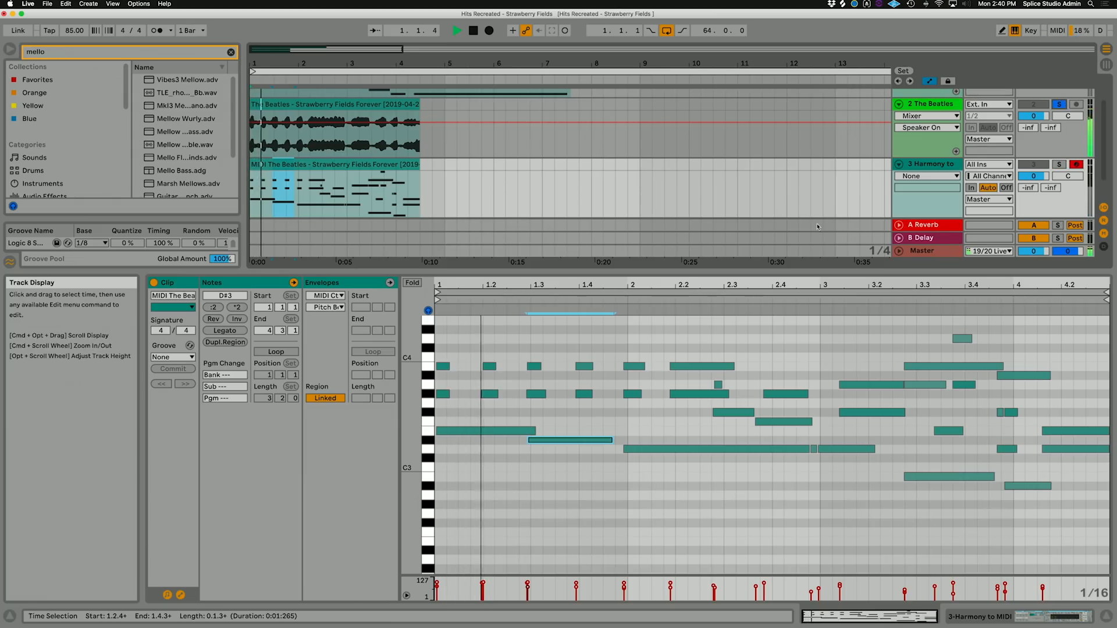
pyautogui.press('space')
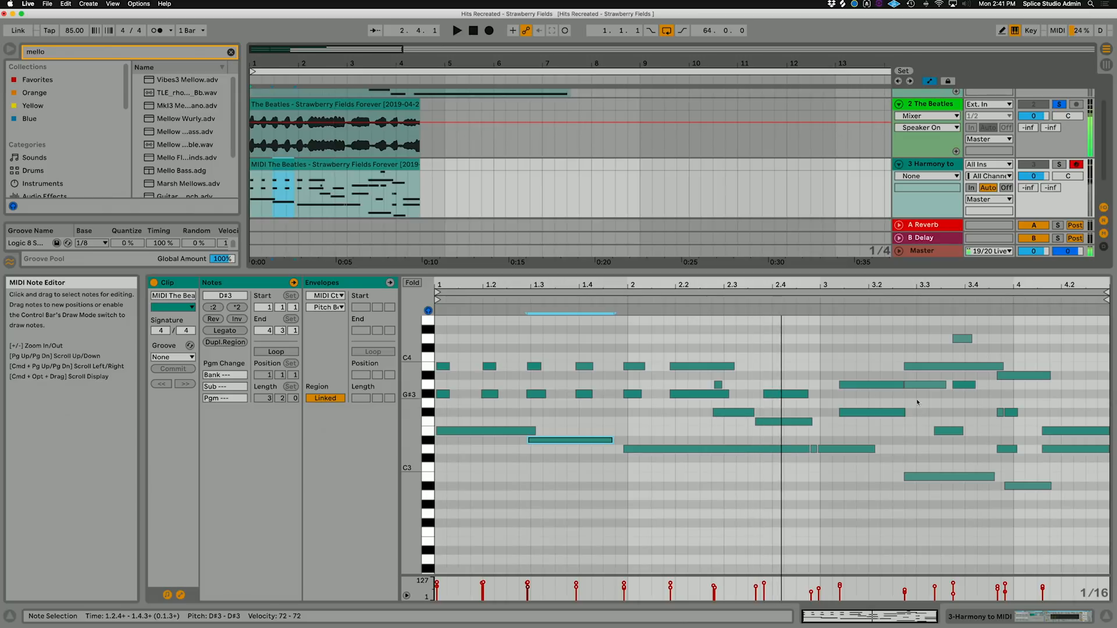
pyautogui.click(867, 384)
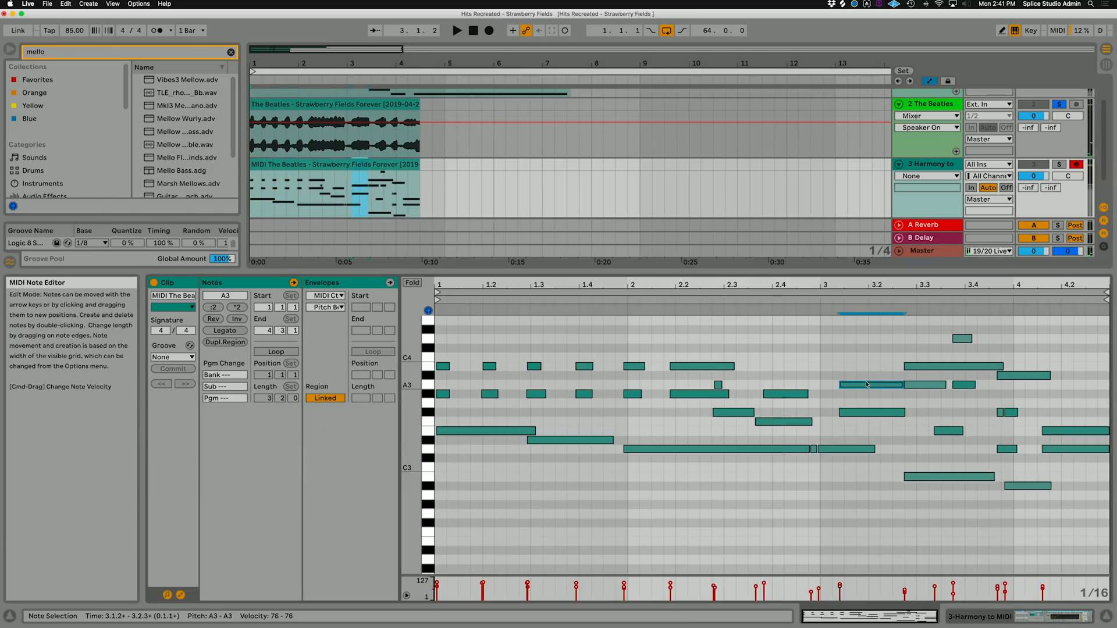
pyautogui.press('space')
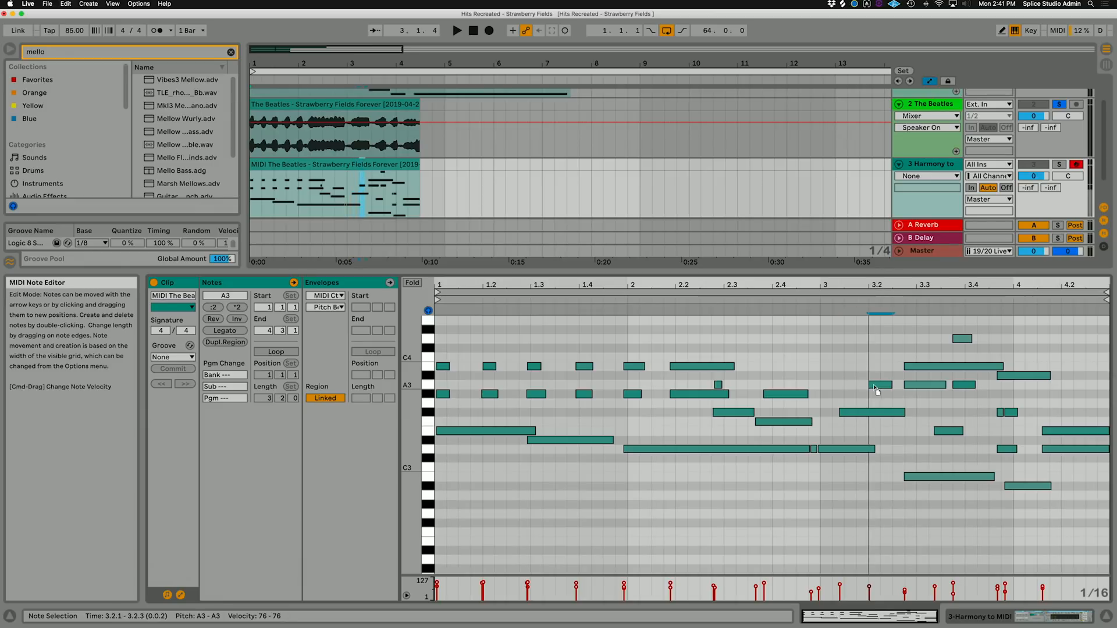
# Step: Play the soloed Beatles audio and the edited harmony clip in turn to compare the notes around bar 3
pyautogui.press('super+a')
pyautogui.press('space')
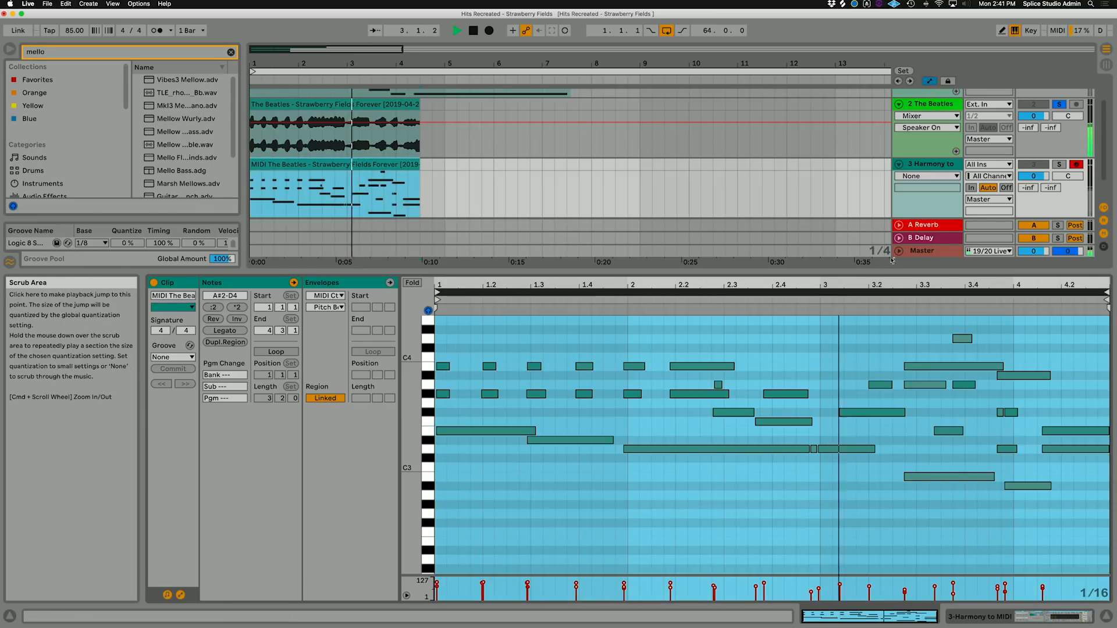
pyautogui.press('space')
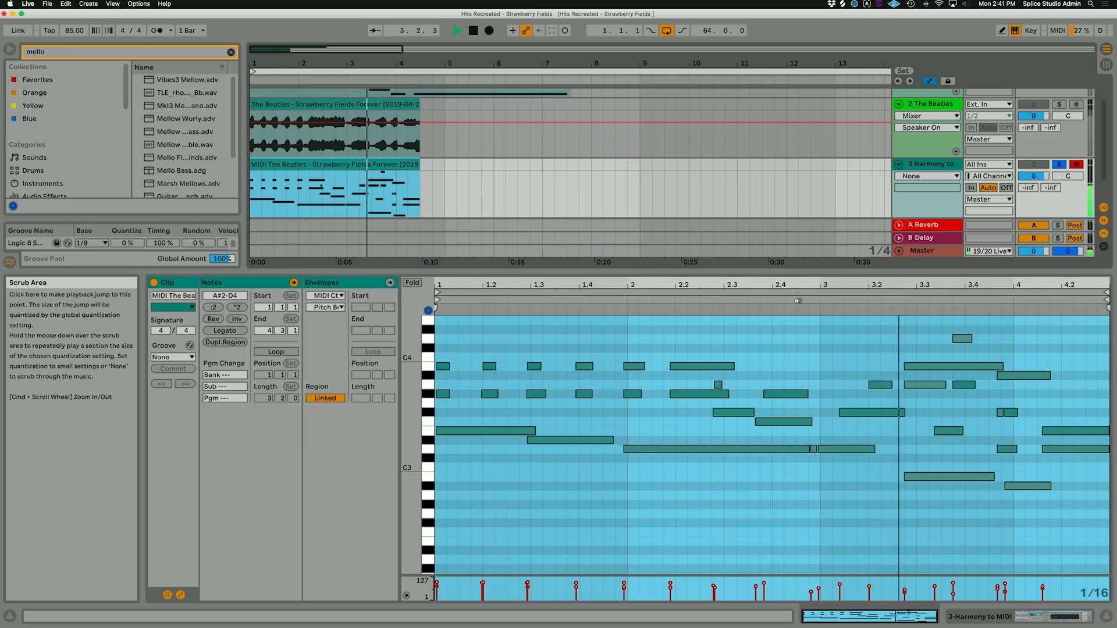
pyautogui.press('space')
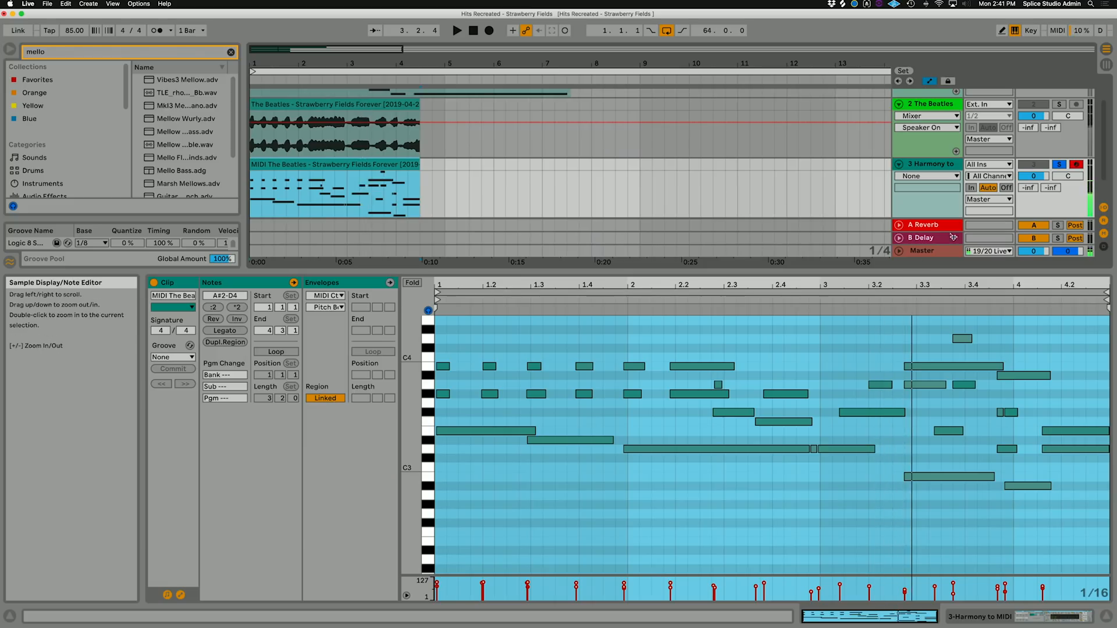
pyautogui.press('space')
pyautogui.press('space')
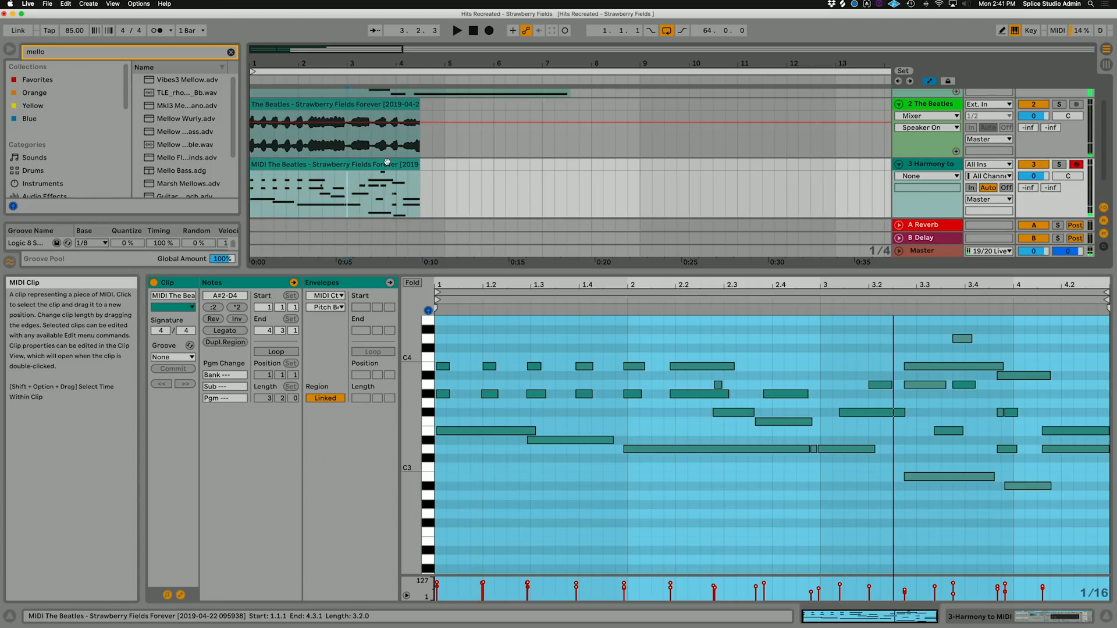
# Step: Replace the harmony clip on track 3 with a copy of the finished MIDI clip from the first Mellotron V track
pyautogui.scroll(3, 387, 161)
pyautogui.click(410, 111)
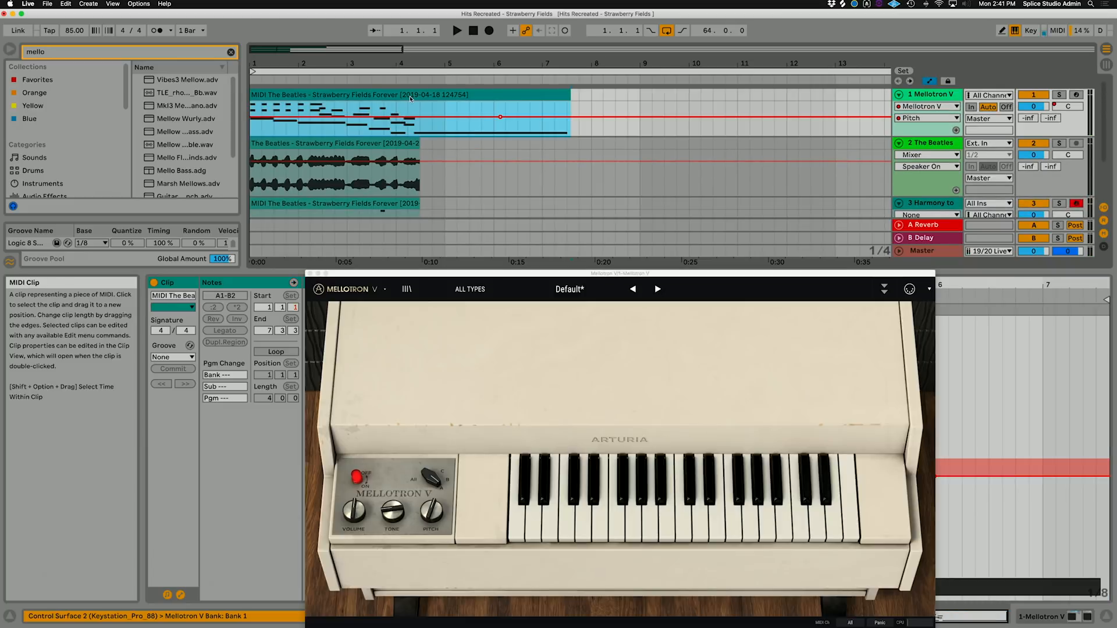
pyautogui.scroll(-3, 313, 131)
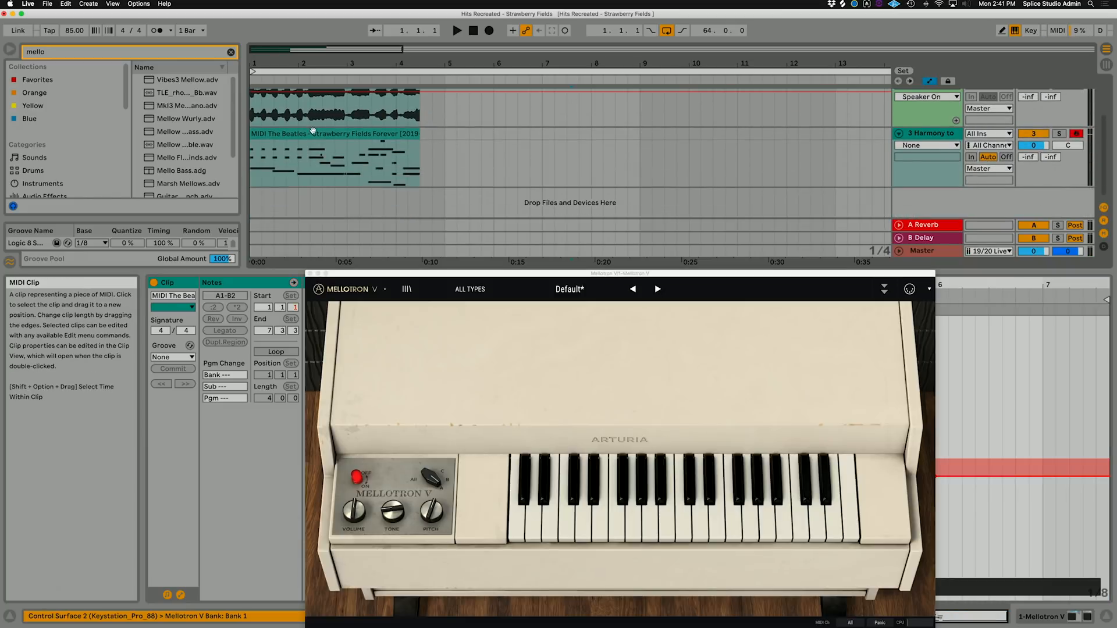
pyautogui.click(256, 167)
pyautogui.click(499, 154)
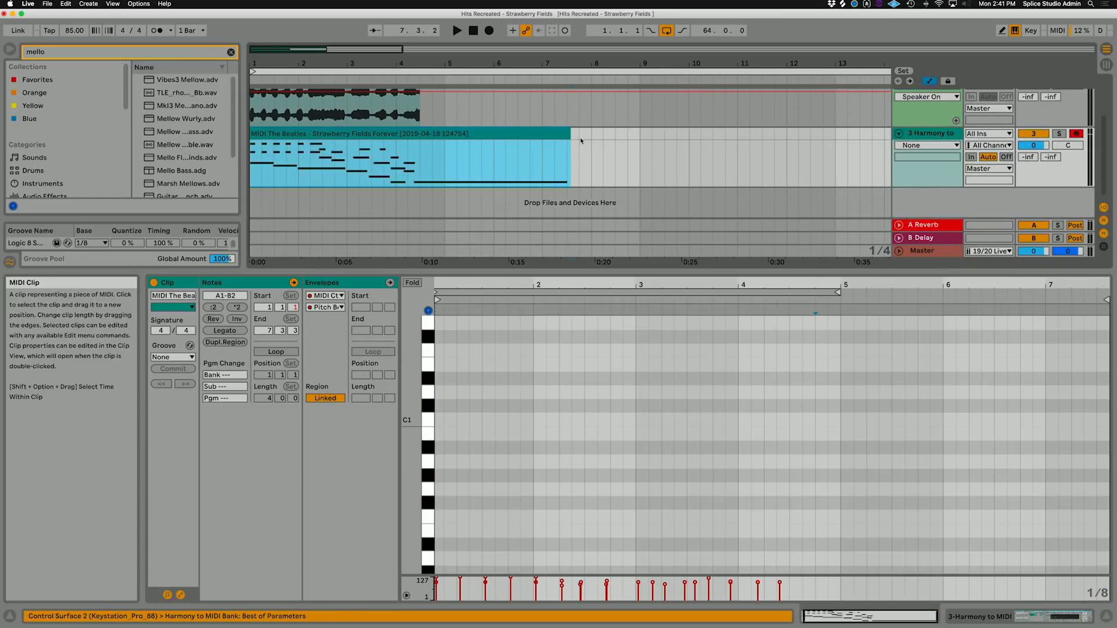
pyautogui.click(364, 177)
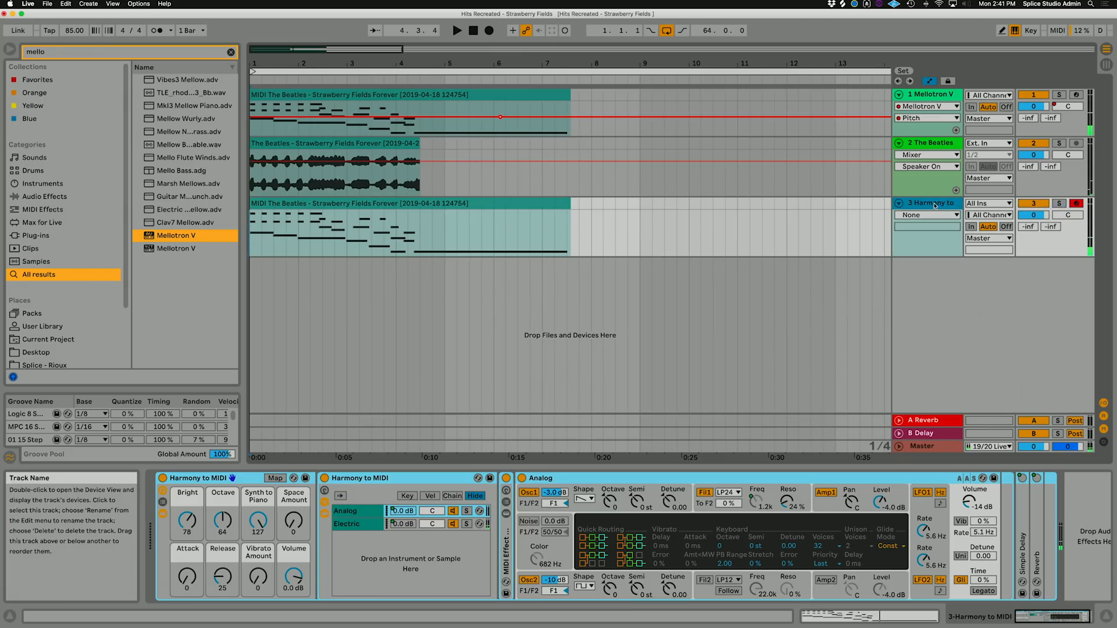
# Step: Search the browser for "mello" and load the VST version of Mellotron V onto the harmony track
pyautogui.press('BackSpace')
pyautogui.press('BackSpace')
pyautogui.press('BackSpace')
pyautogui.press('BackSpace')
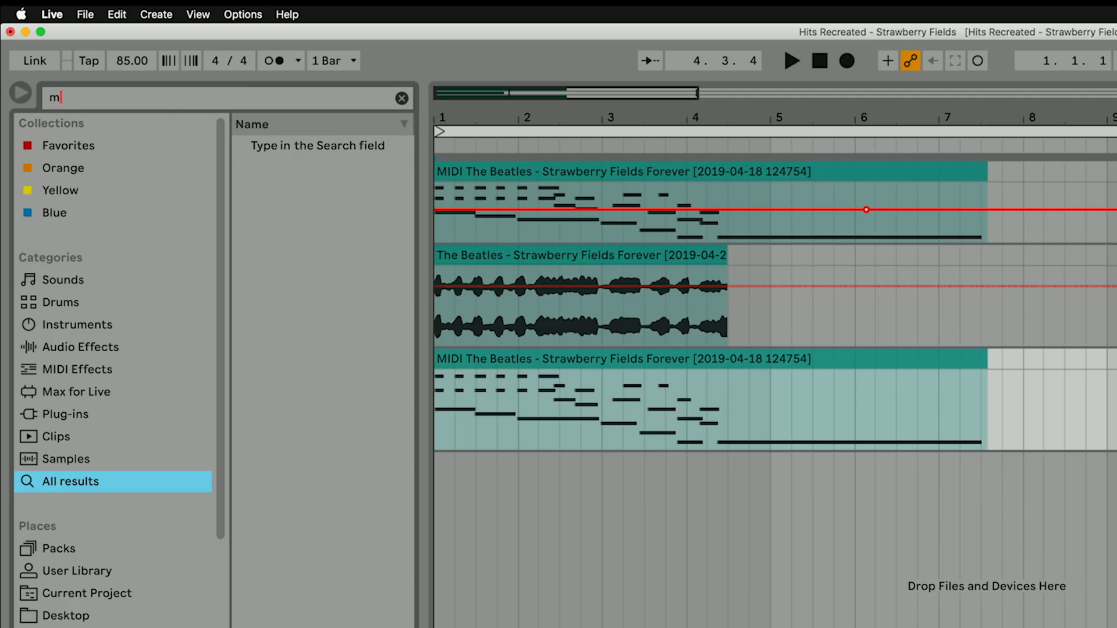
pyautogui.write('ell')
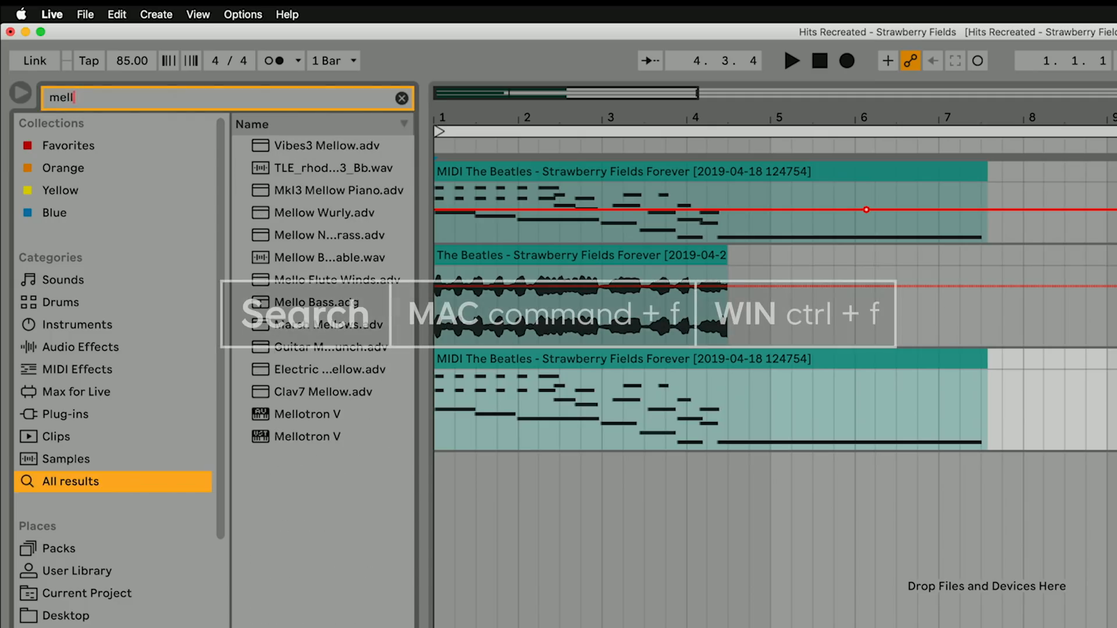
pyautogui.write('o')
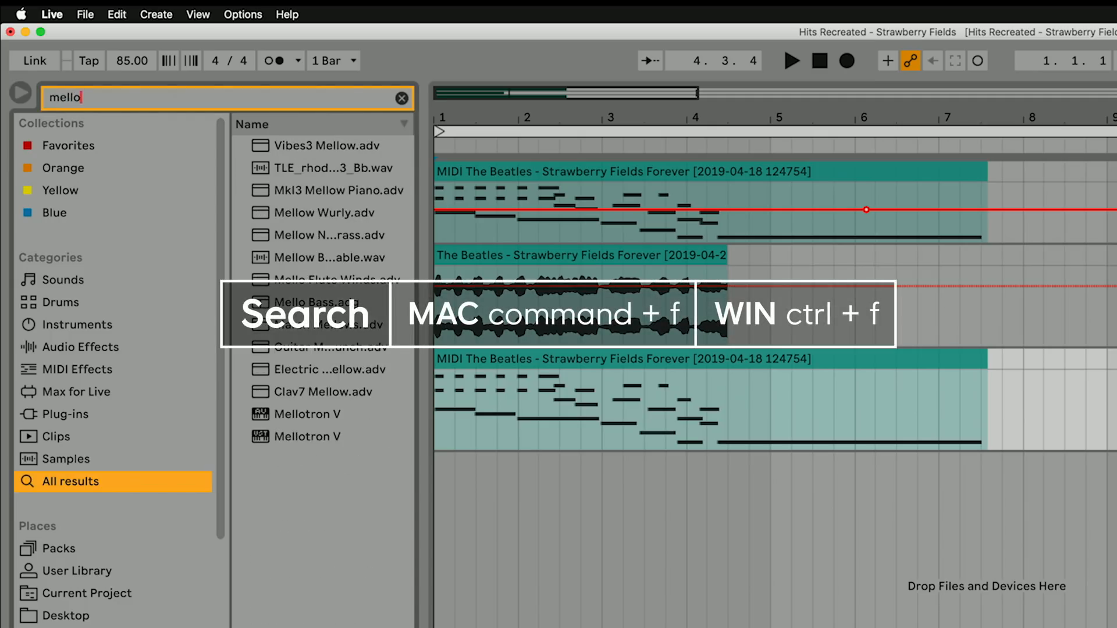
pyautogui.click(293, 433)
pyautogui.moveTo(270, 437); pyautogui.dragTo(550, 411)
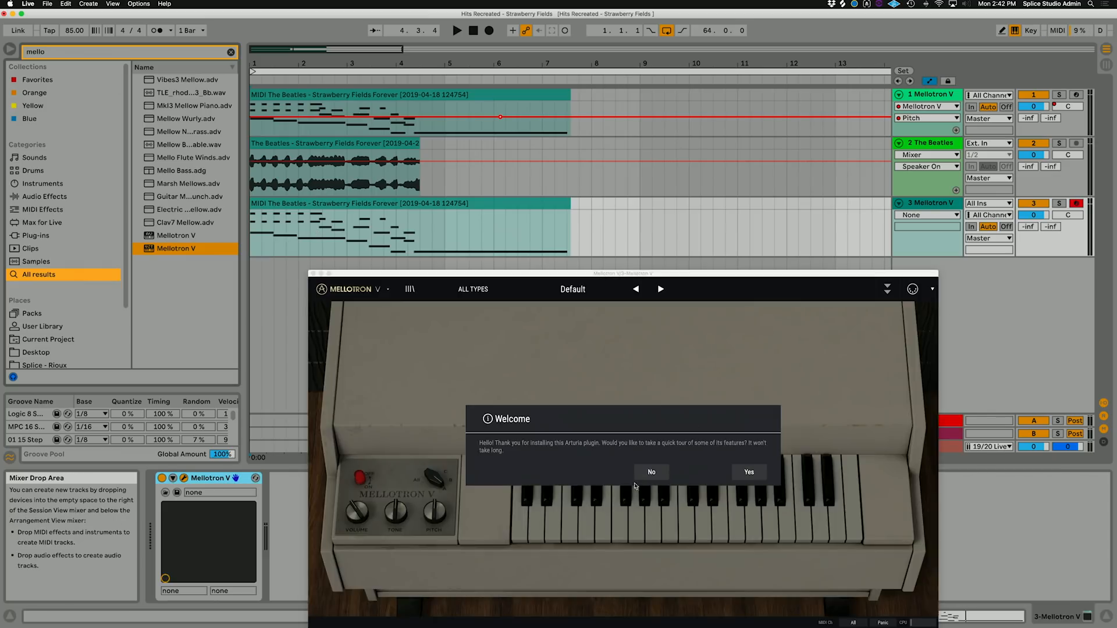
# Step: Decline the plug-in's welcome tour, dismiss its notice and move the Mellotron window higher, over the arrangement
pyautogui.click(651, 473)
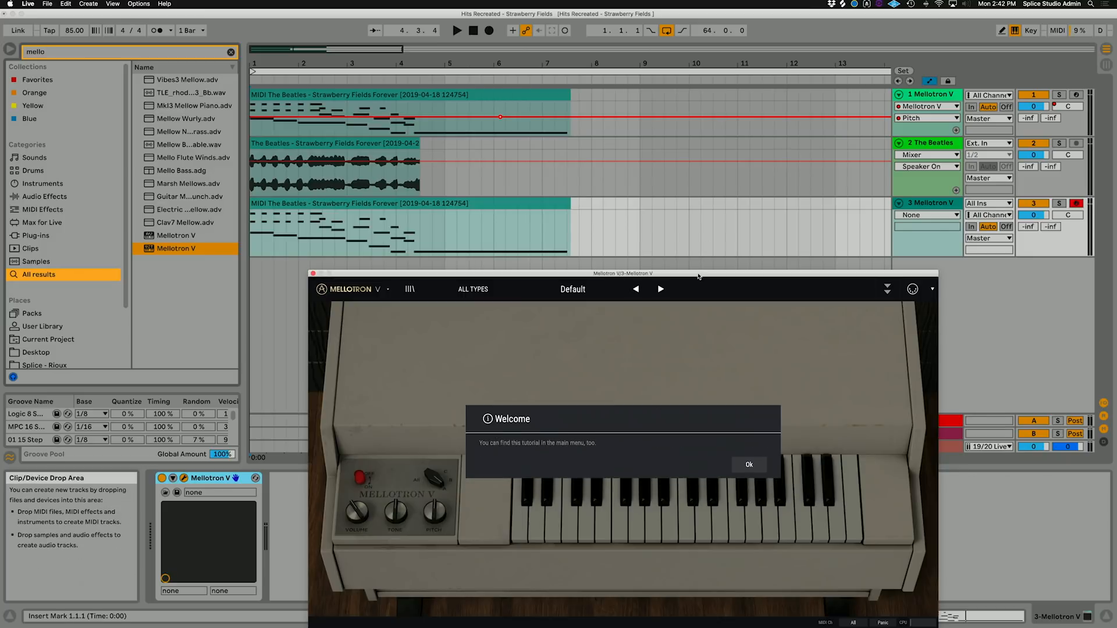
pyautogui.moveTo(698, 277); pyautogui.dragTo(662, 123)
pyautogui.click(714, 312)
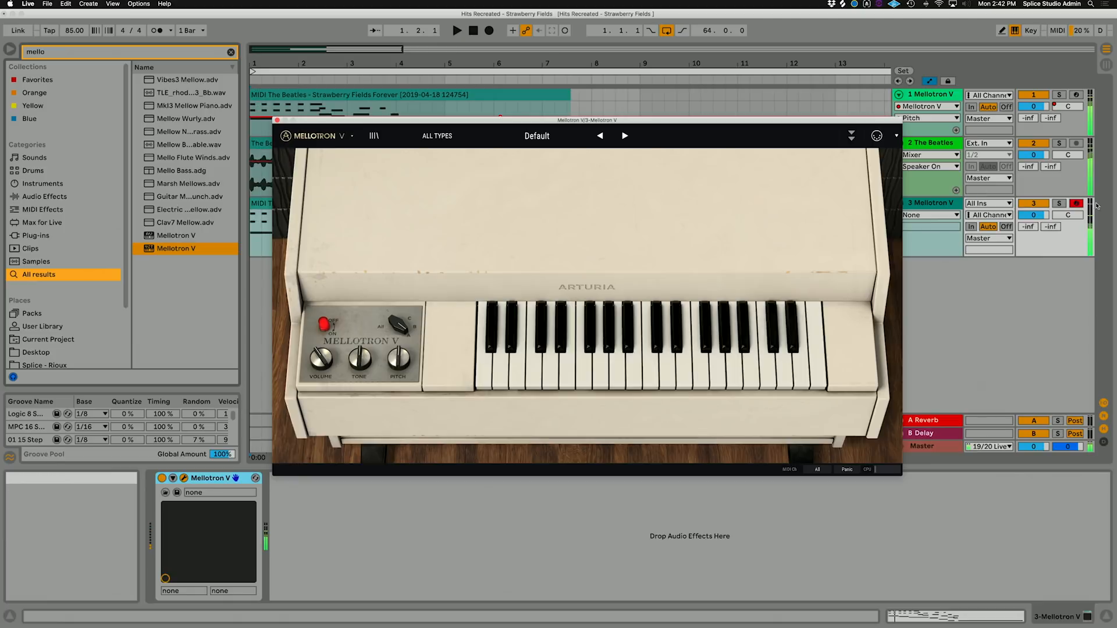
# Step: Play the soloed Beatles audio and the new Mellotron track in turn to compare their tuning
pyautogui.click(1062, 204)
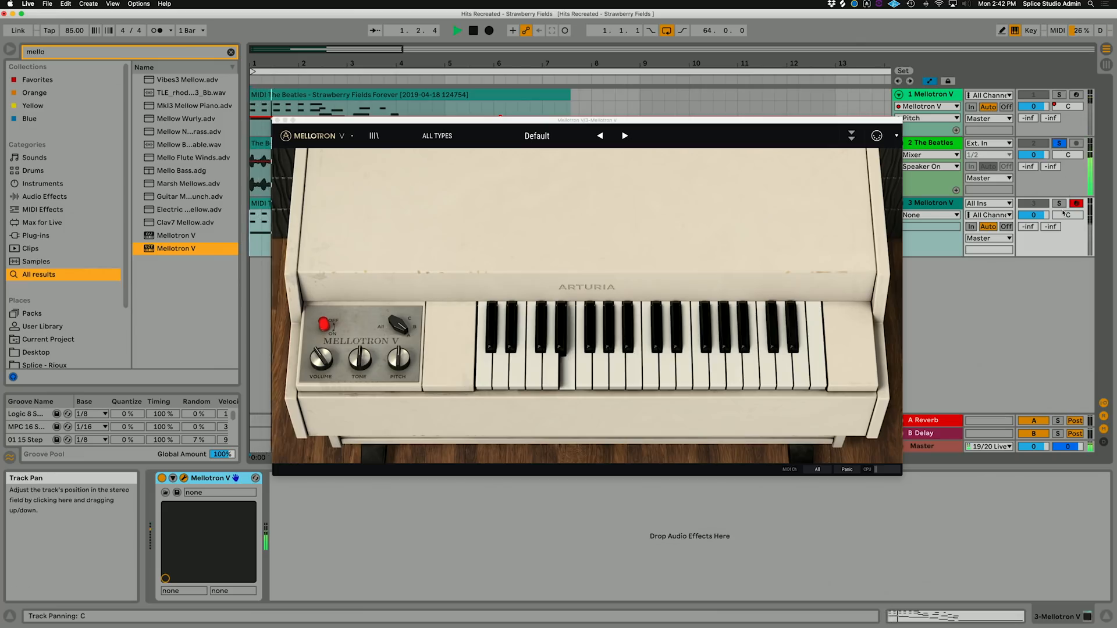
pyautogui.click(1059, 204)
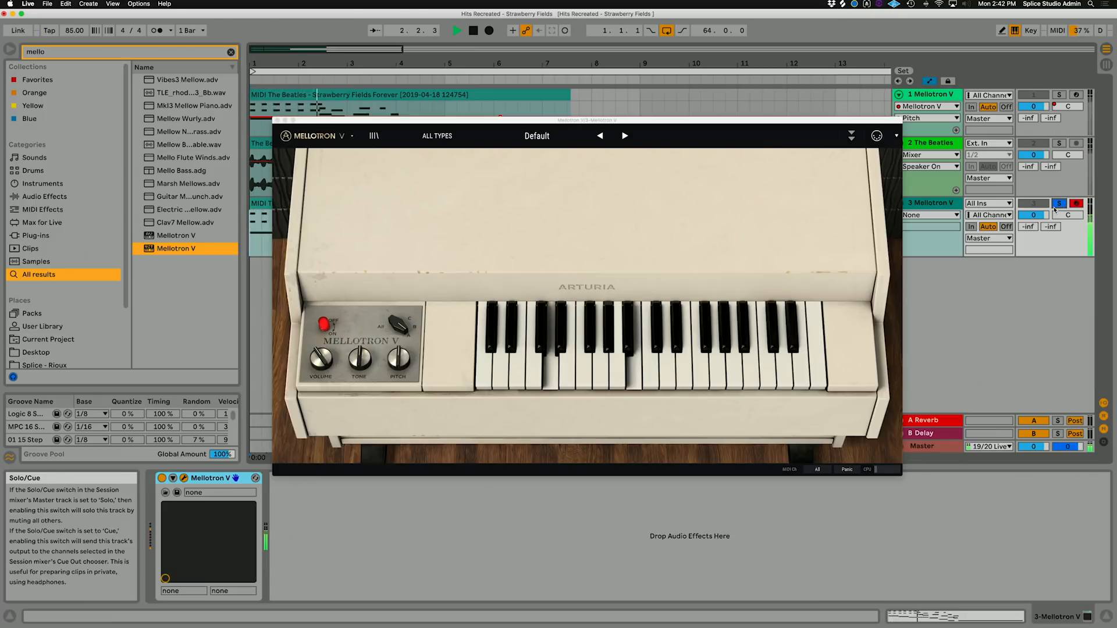
pyautogui.press('space')
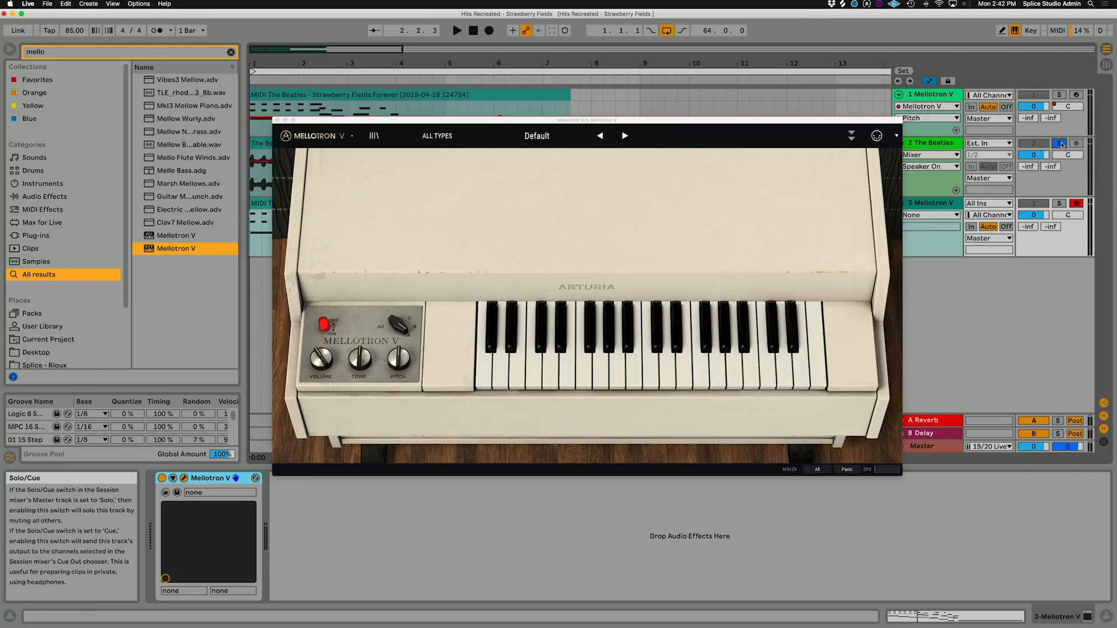
pyautogui.press('space')
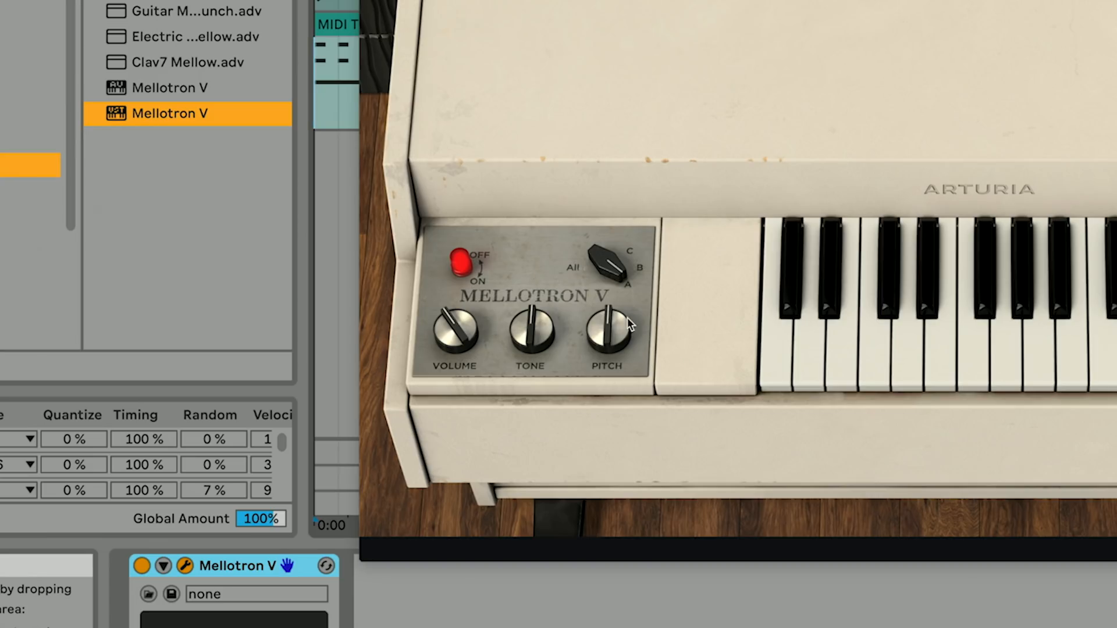
# Step: Raise the Mellotron's Pitch slightly above centre during playback and check its tuning against the soloed Beatles audio
pyautogui.click(613, 326)
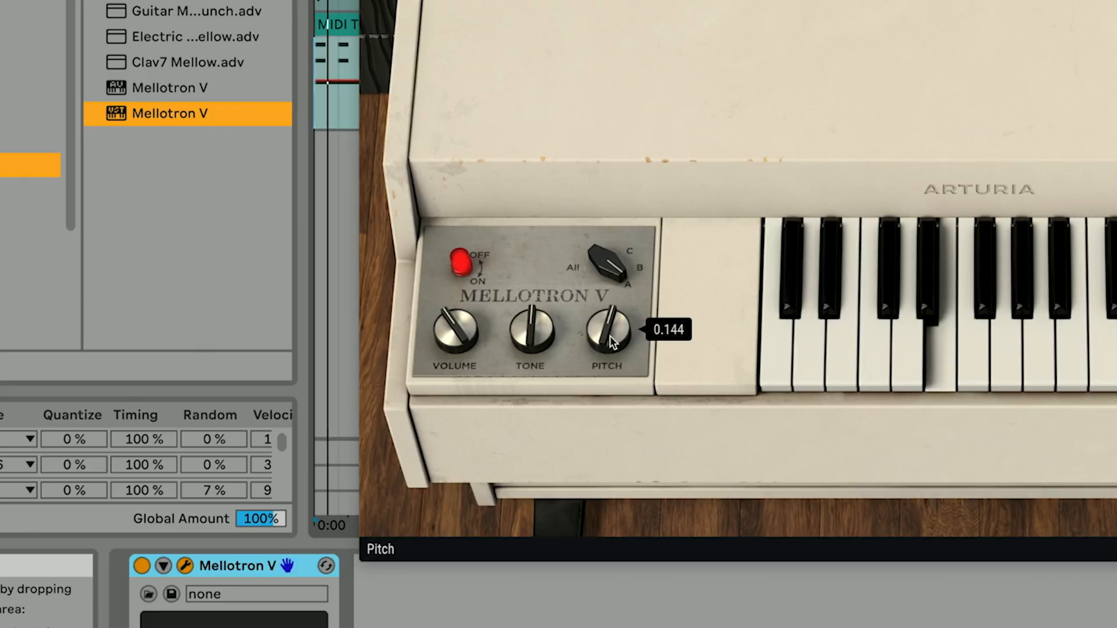
pyautogui.moveTo(615, 345); pyautogui.dragTo(612, 342)
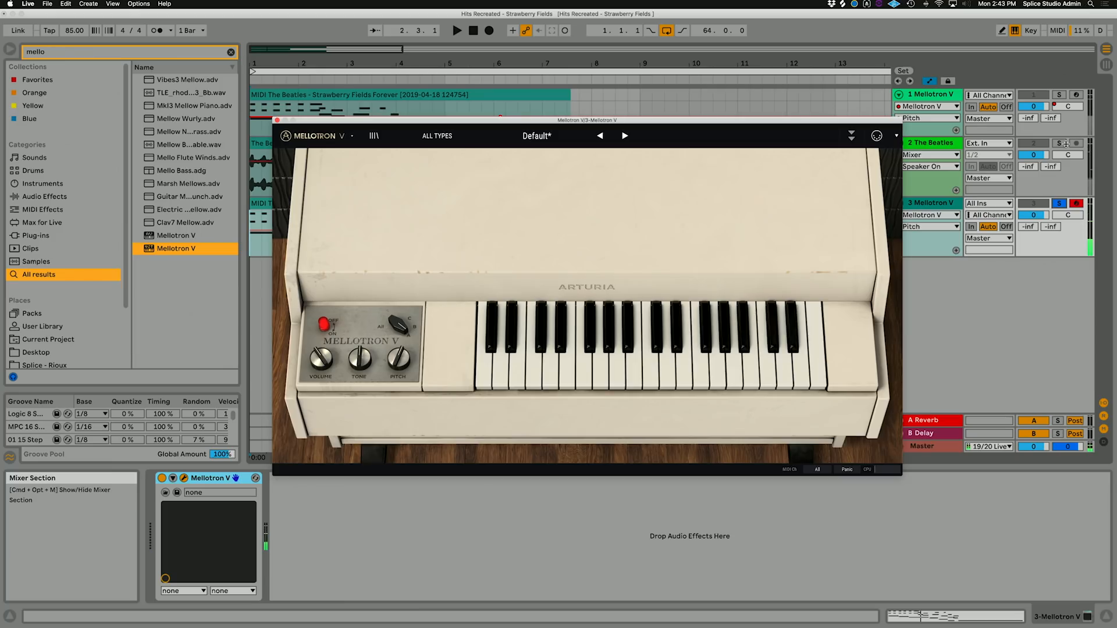
pyautogui.click(1062, 144)
pyautogui.press('space')
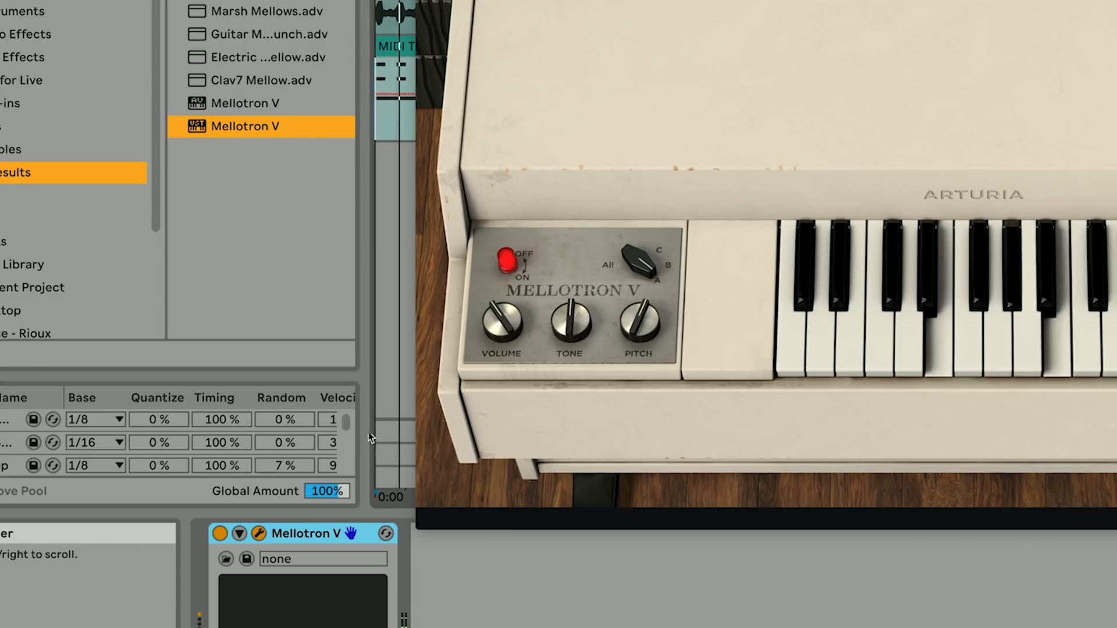
pyautogui.moveTo(639, 322)
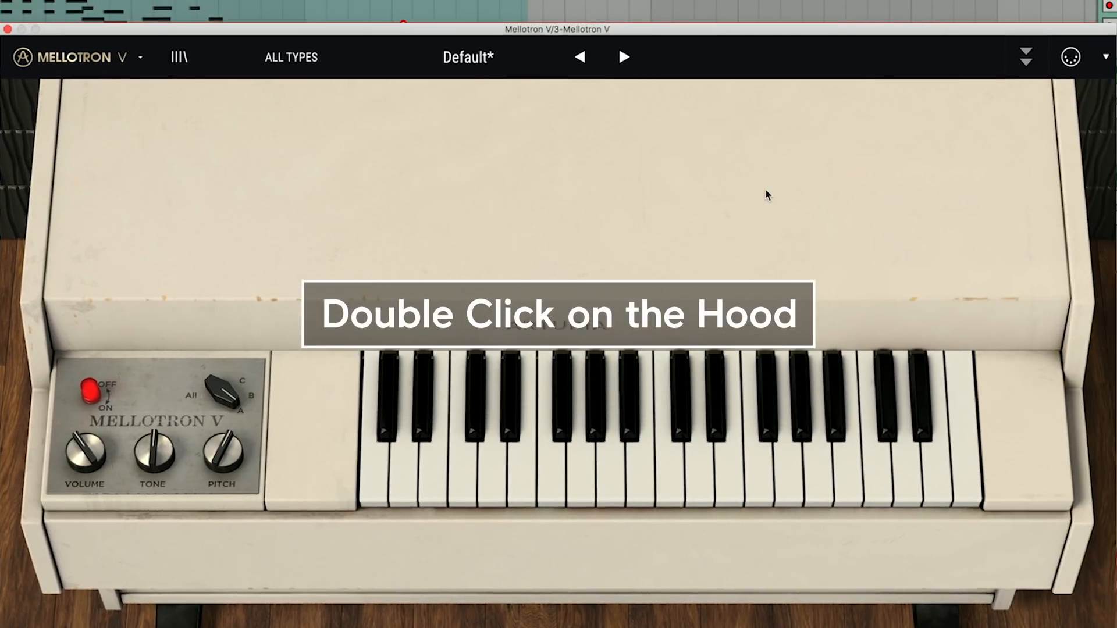
# Step: Open the Mellotron's hood to reveal its advanced controls and listen to the soloed Beatles audio for its tape character
pyautogui.click(1027, 56)
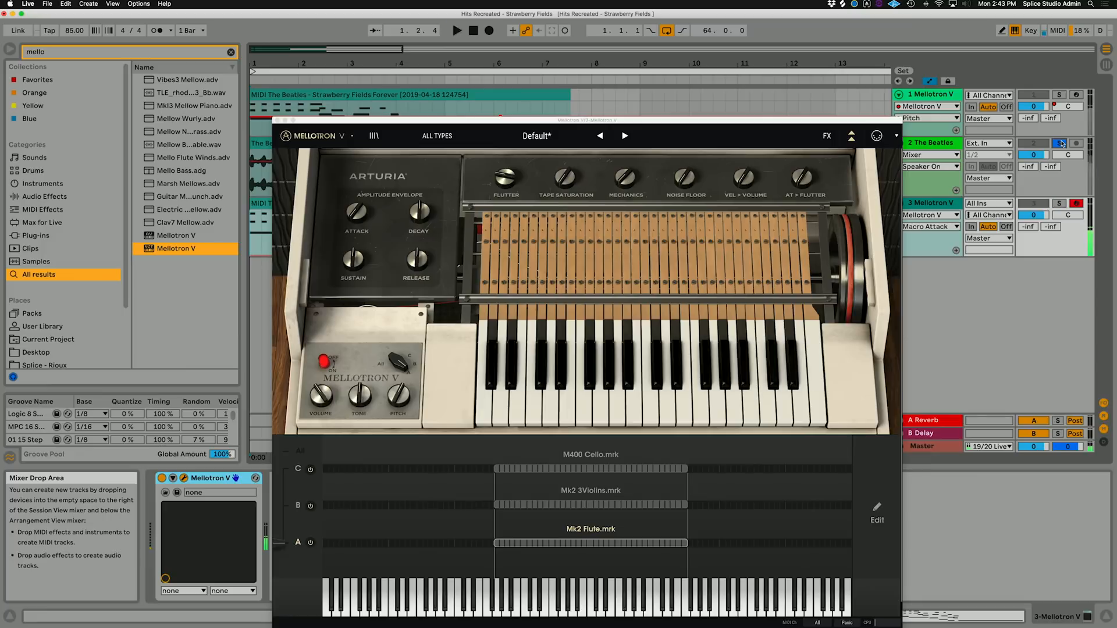
pyautogui.press('space')
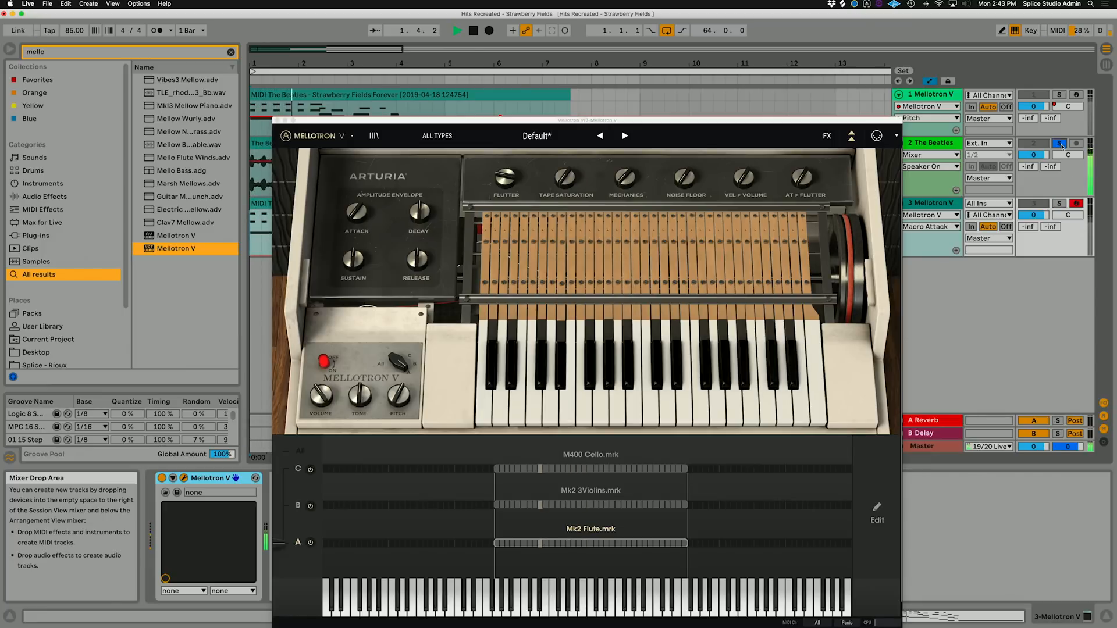
pyautogui.press('space')
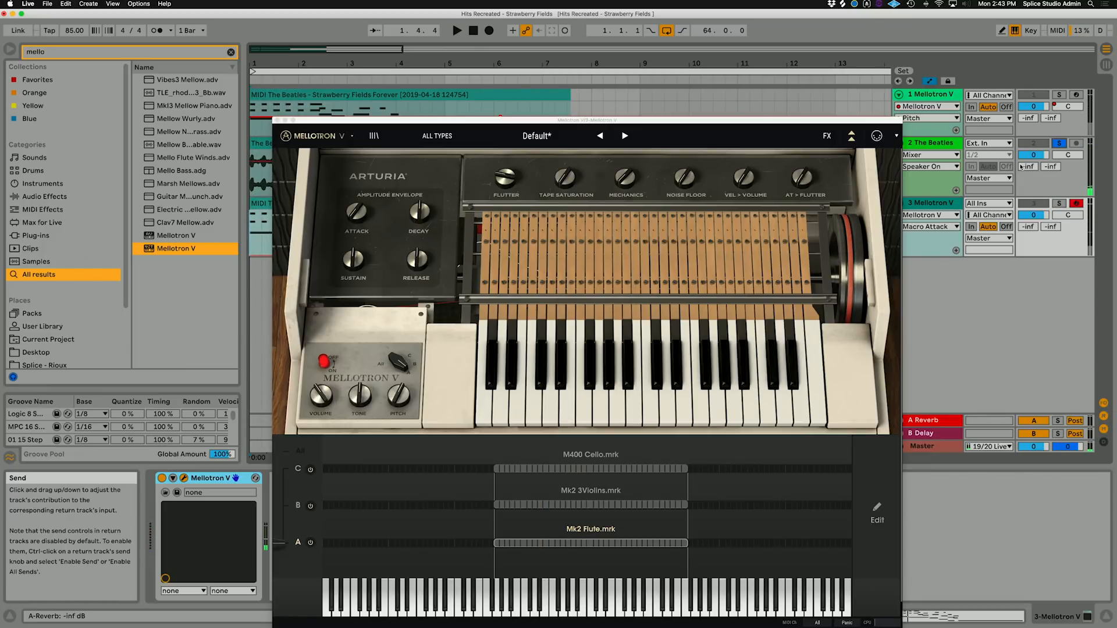
pyautogui.click(957, 144)
pyautogui.press('space')
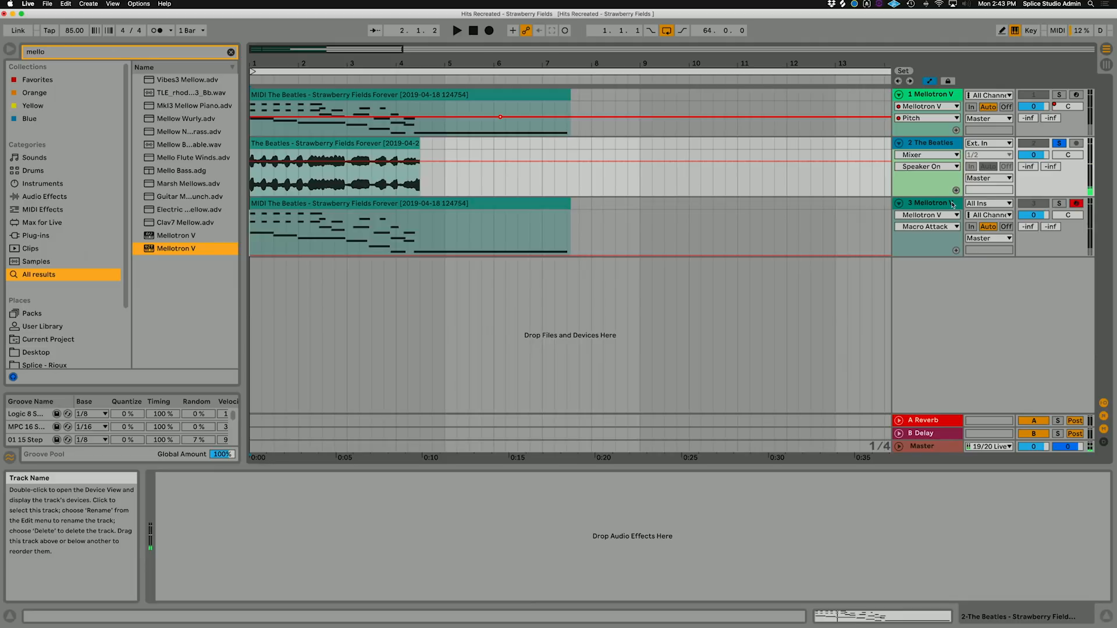
pyautogui.click(953, 205)
pyautogui.press('space')
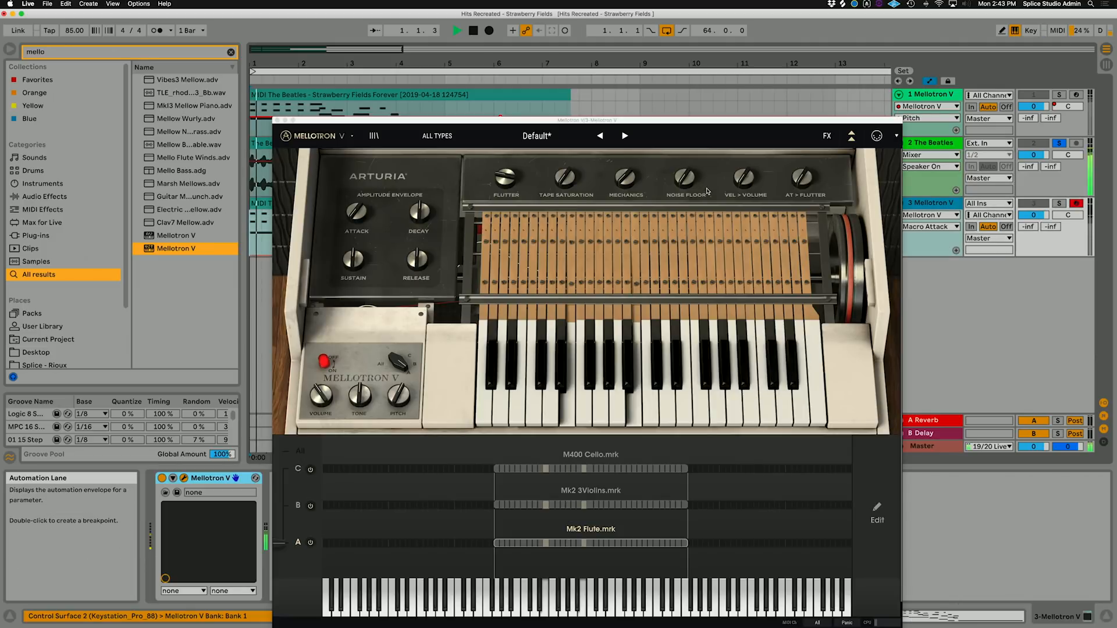
pyautogui.press('space')
# Step: Adjust the Mellotron's Mechanics amount to 0.356, auditioning the clip with each setting
pyautogui.moveTo(684, 185)
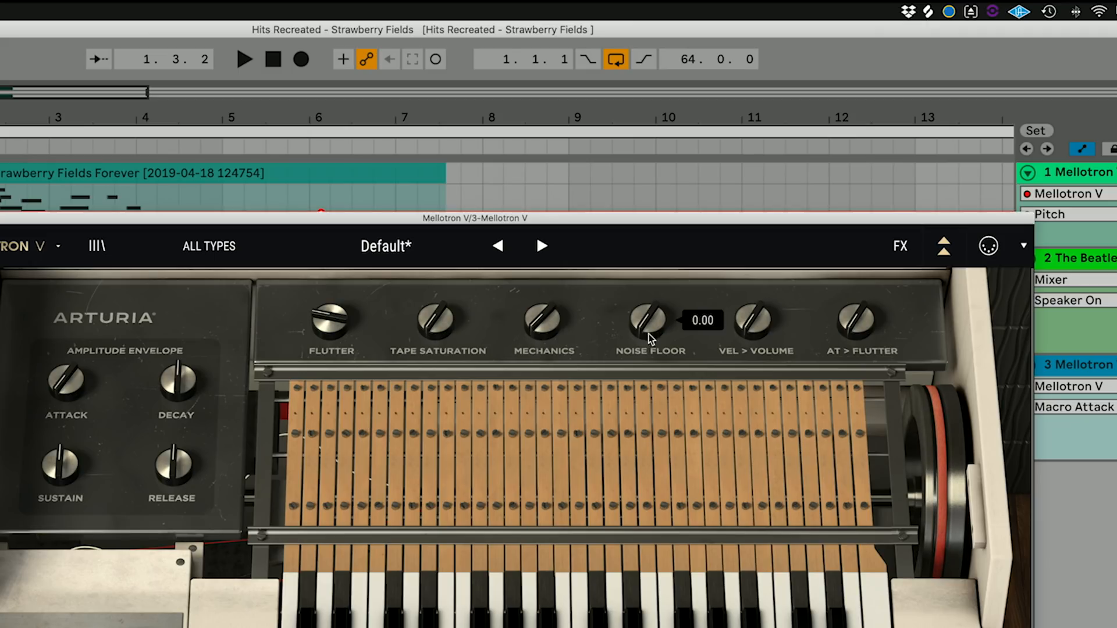
pyautogui.click(651, 339)
pyautogui.moveTo(542, 319); pyautogui.dragTo(542, 237)
pyautogui.press('space')
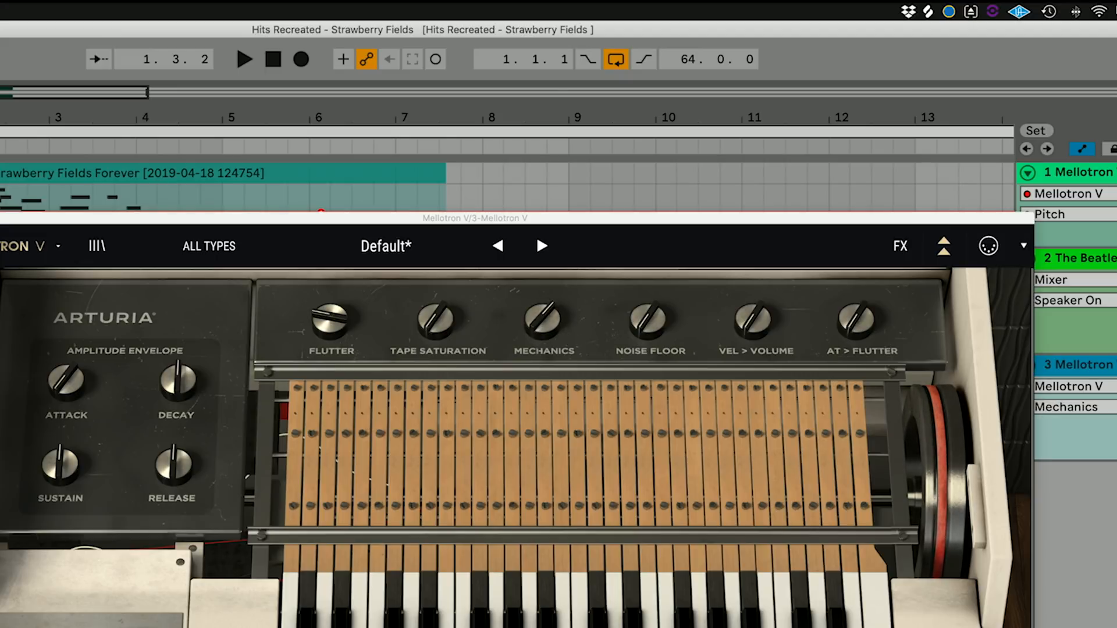
pyautogui.moveTo(545, 332); pyautogui.dragTo(531, 406)
pyautogui.press('space')
pyautogui.press('space')
pyautogui.press('space')
pyautogui.press('space')
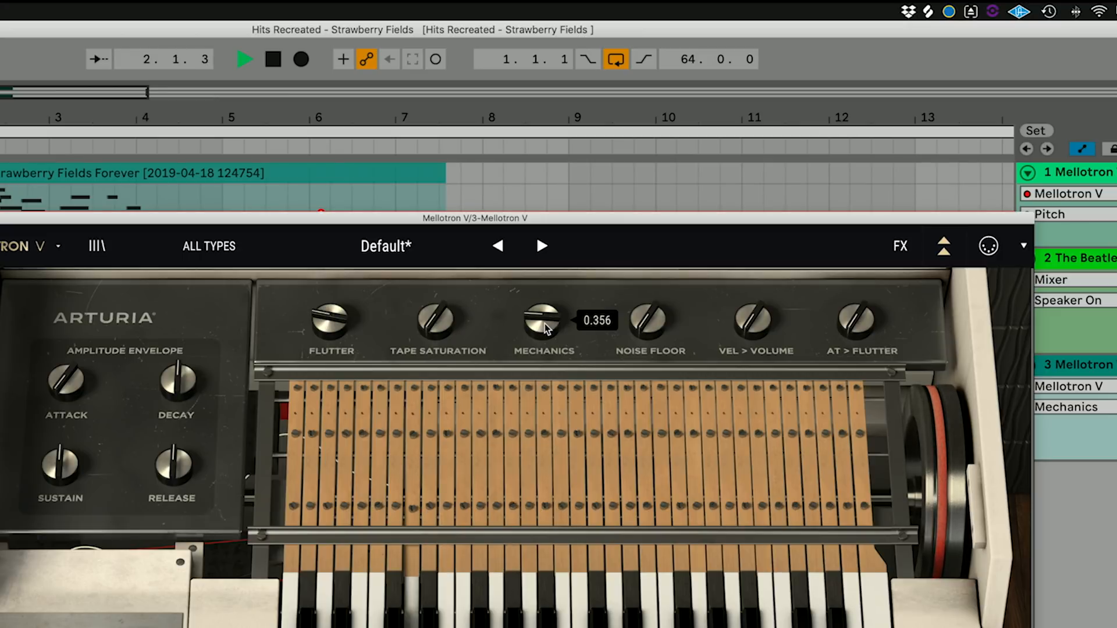
pyautogui.press('space')
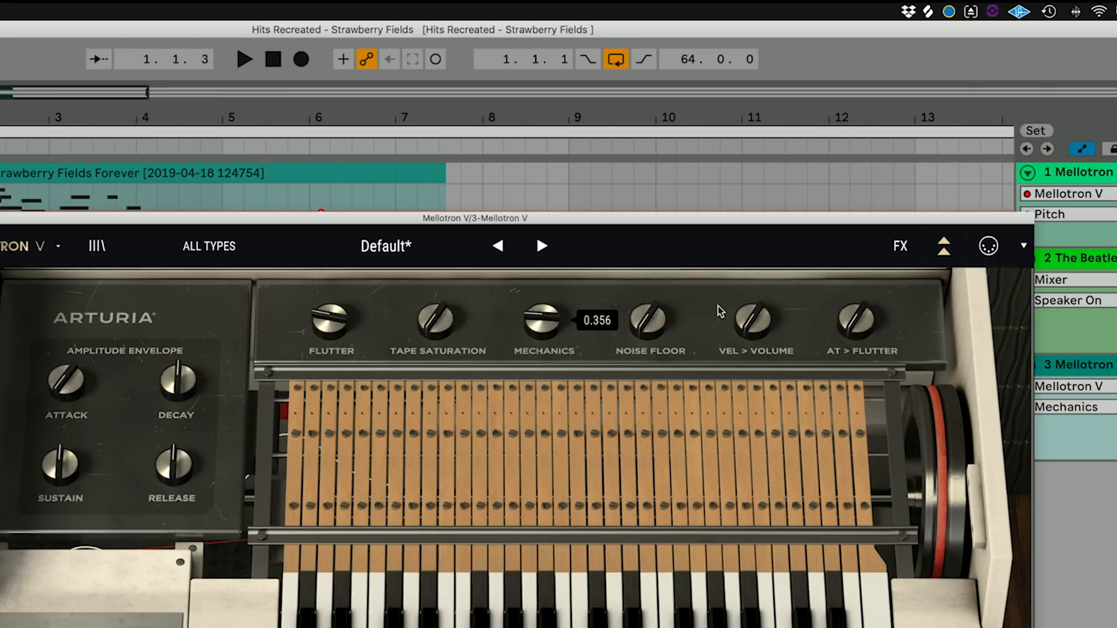
# Step: Set the Mellotron's Tape Saturation to 0.452 and audition the clip
pyautogui.moveTo(463, 326); pyautogui.dragTo(436, 281)
pyautogui.press('space')
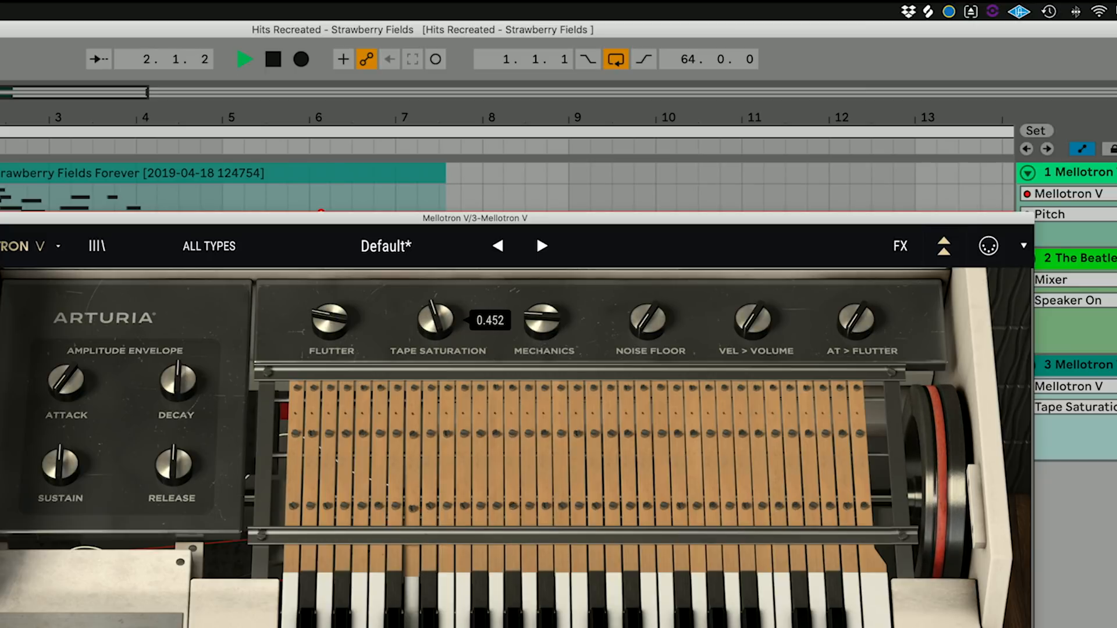
pyautogui.press('space')
# Step: Raise the Mellotron's Noise Floor to roughly the same level as Mechanics and audition the result repeatedly
pyautogui.moveTo(658, 325); pyautogui.dragTo(657, 355)
pyautogui.press('space')
pyautogui.press('space')
pyautogui.press('space')
pyautogui.press('space')
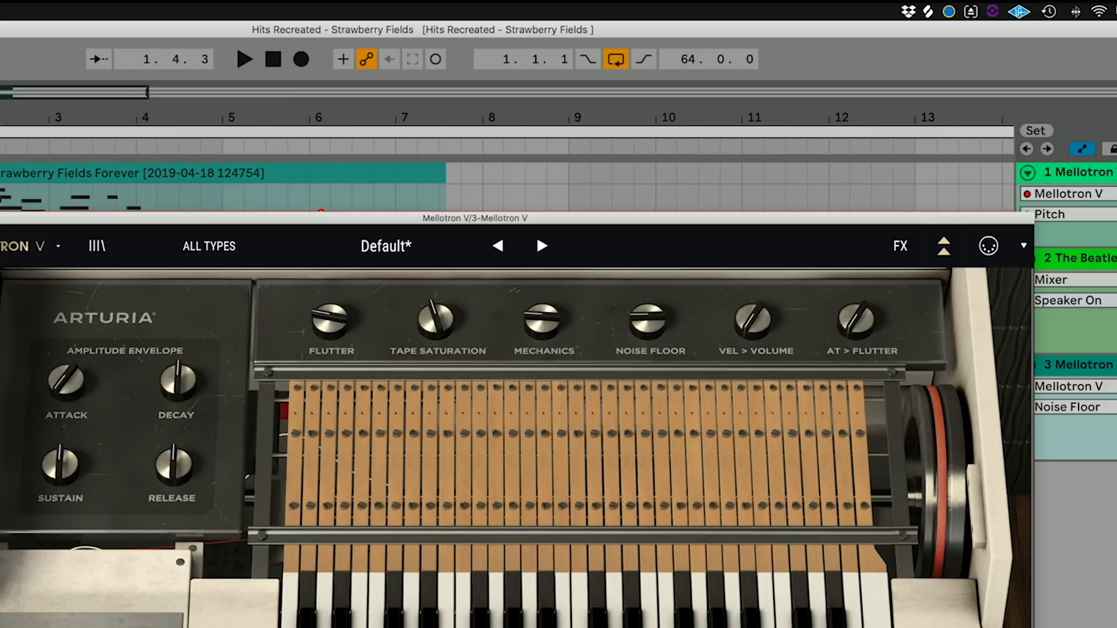
pyautogui.press('space')
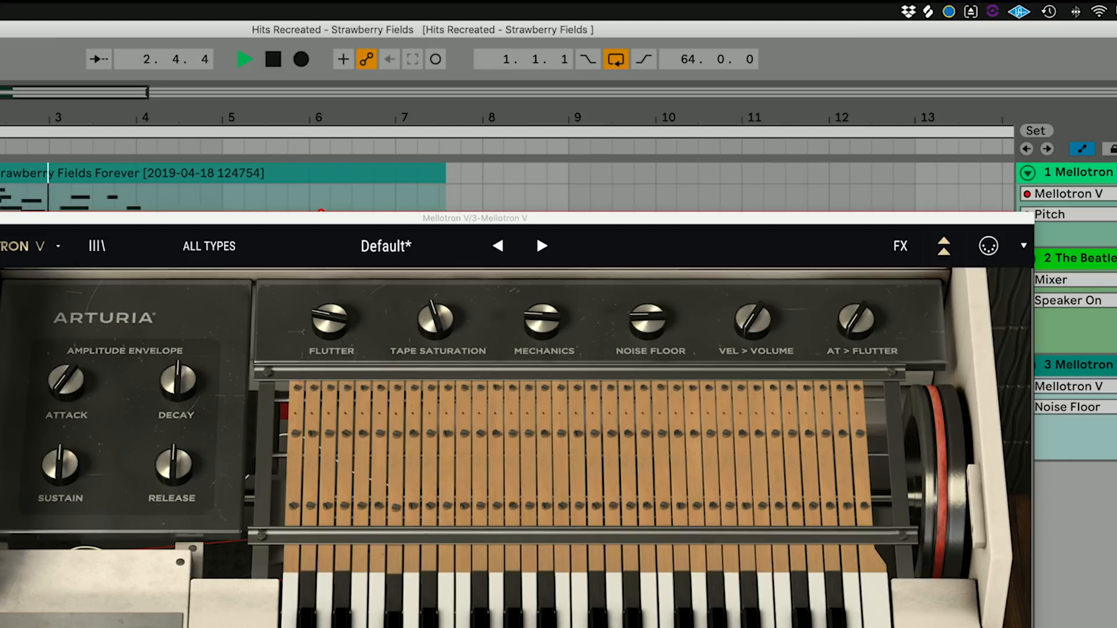
pyautogui.press('space')
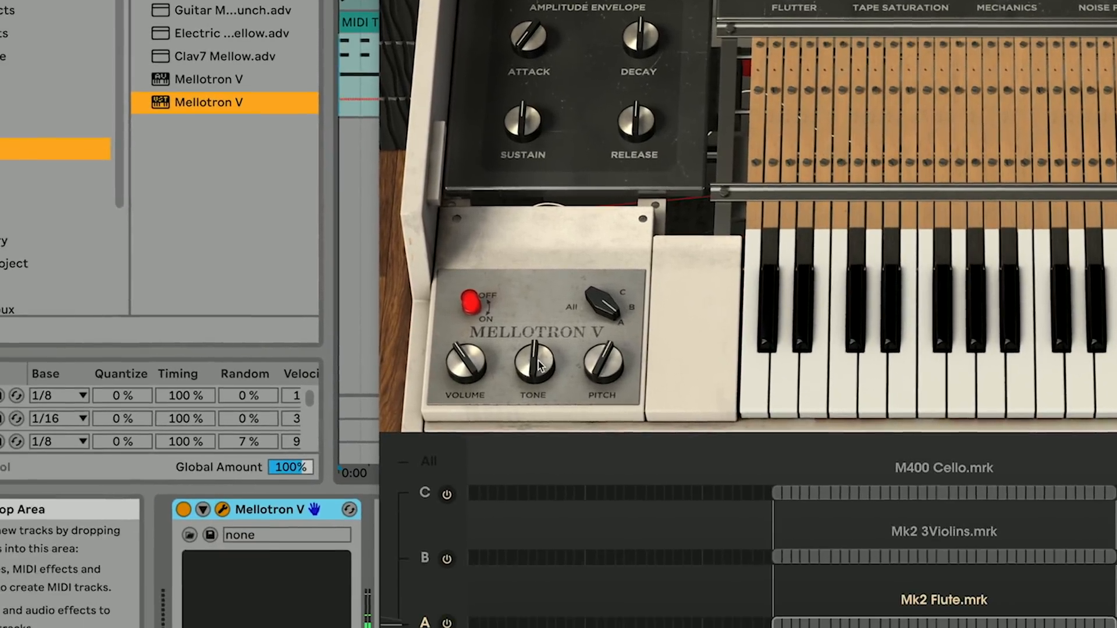
# Step: Lower the Mellotron's Tone well below centre while auditioning the clip
pyautogui.moveTo(538, 359); pyautogui.dragTo(539, 291)
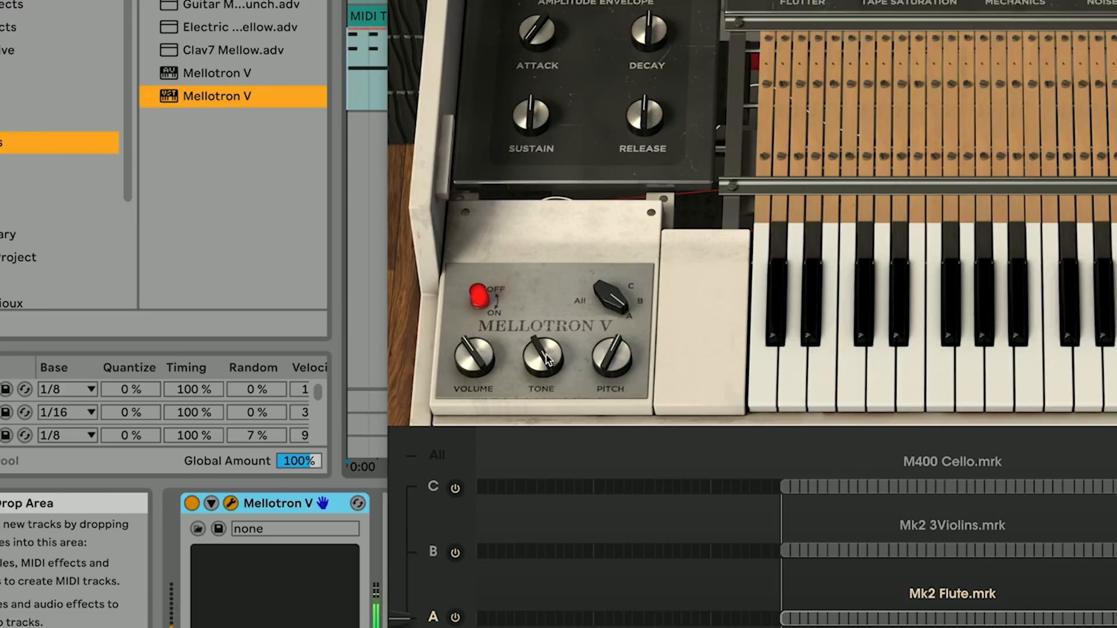
pyautogui.moveTo(548, 359); pyautogui.dragTo(547, 443)
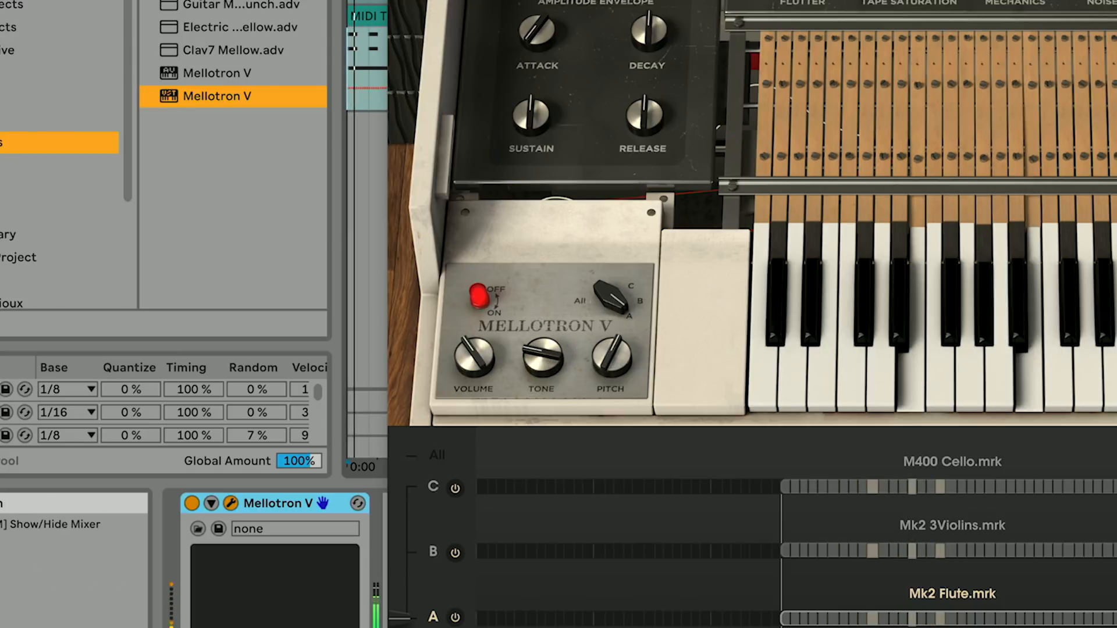
pyautogui.press('space')
# Step: Solo the Beatles audio and the adjusted Mellotron track in turn and play back to compare their tone
pyautogui.click(1058, 144)
pyautogui.click(1060, 204)
pyautogui.press('space')
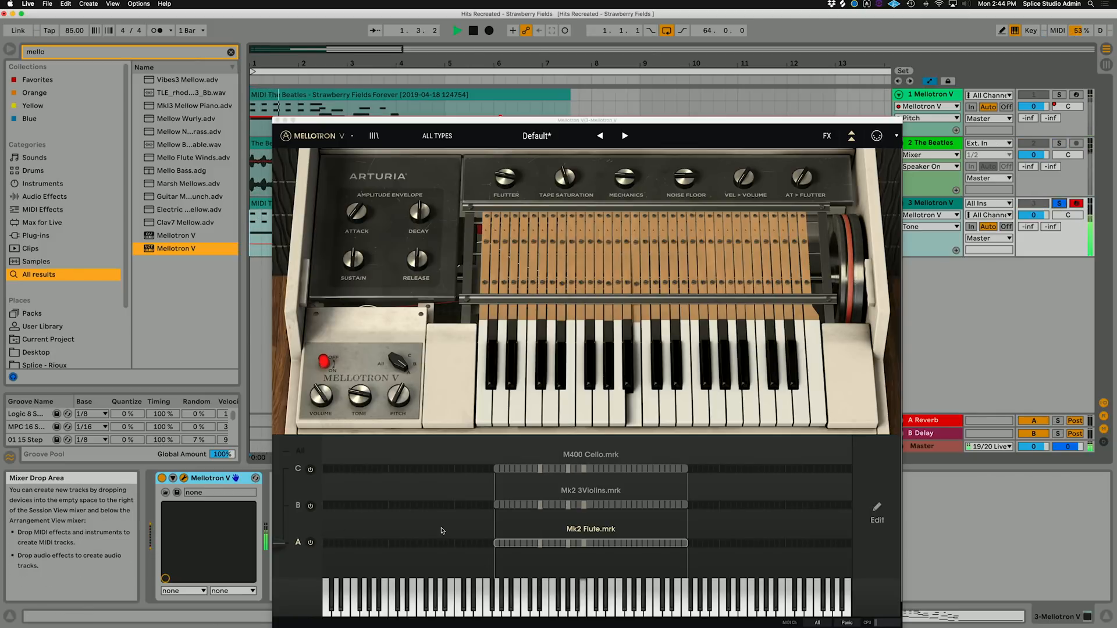
pyautogui.press('space')
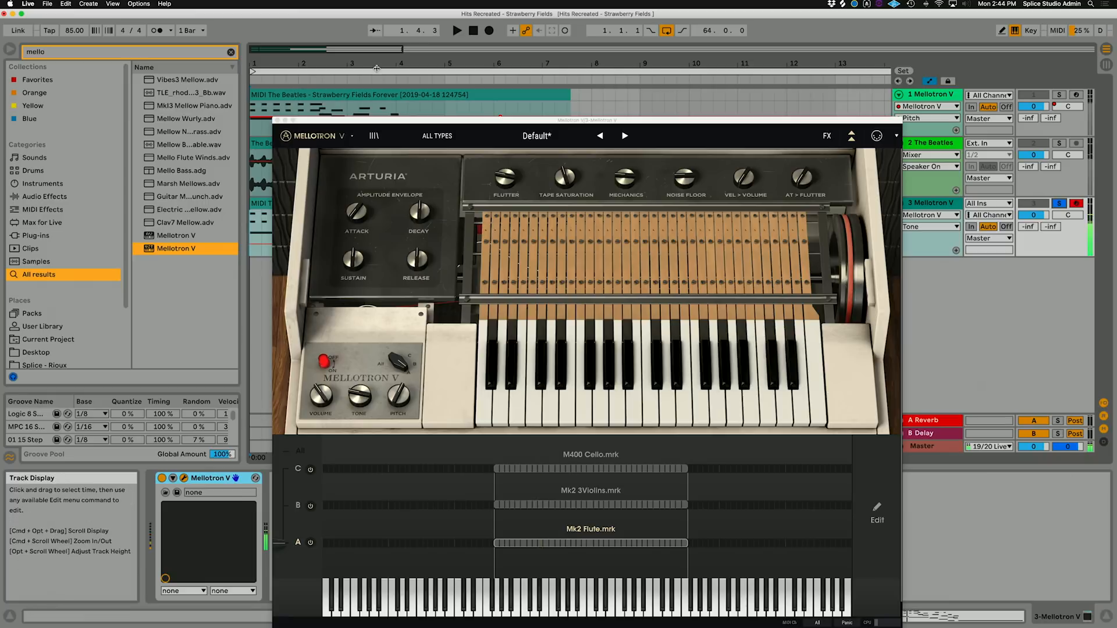
# Step: Close the Mellotron window, search the browser for neutron, and insert Neutron 2 after Mellotron V, dismissing its preset manager
pyautogui.click(277, 120)
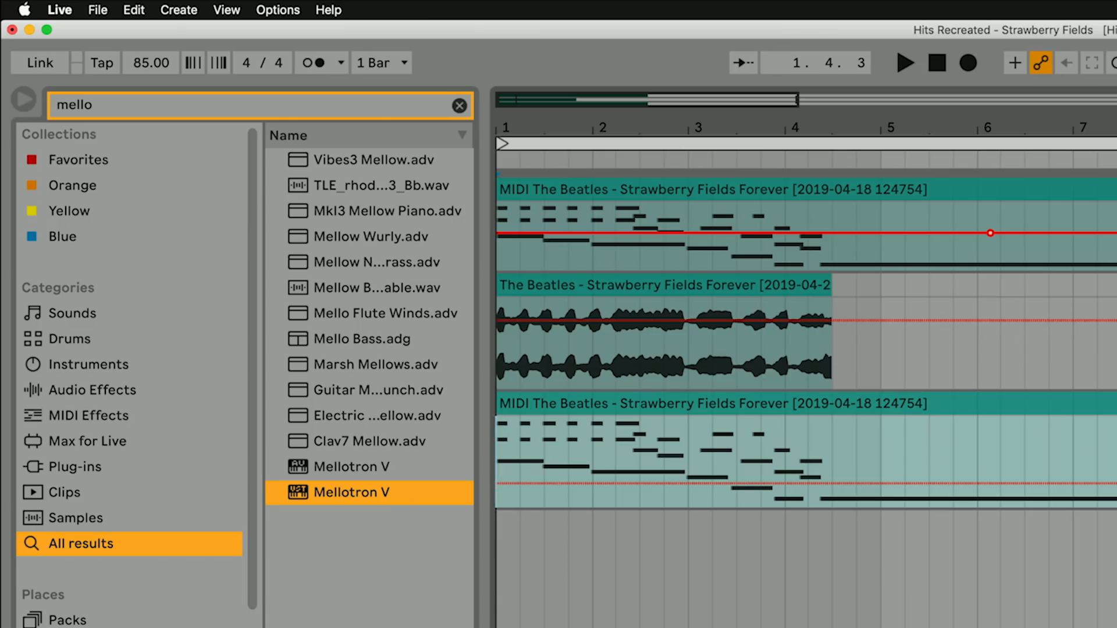
pyautogui.press('super+f')
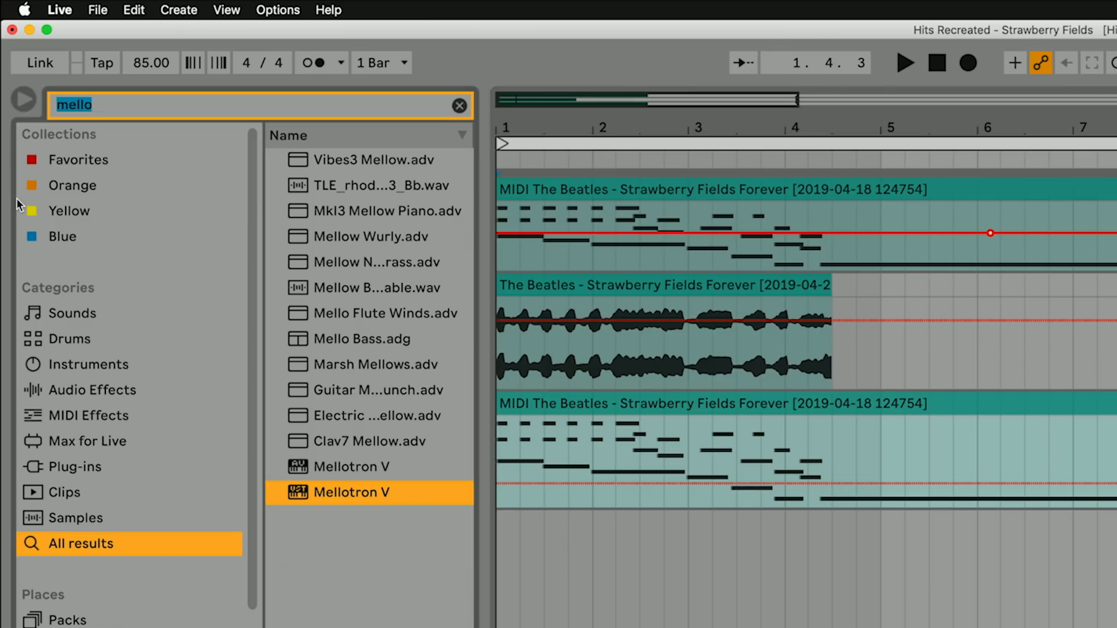
pyautogui.write('neutron')
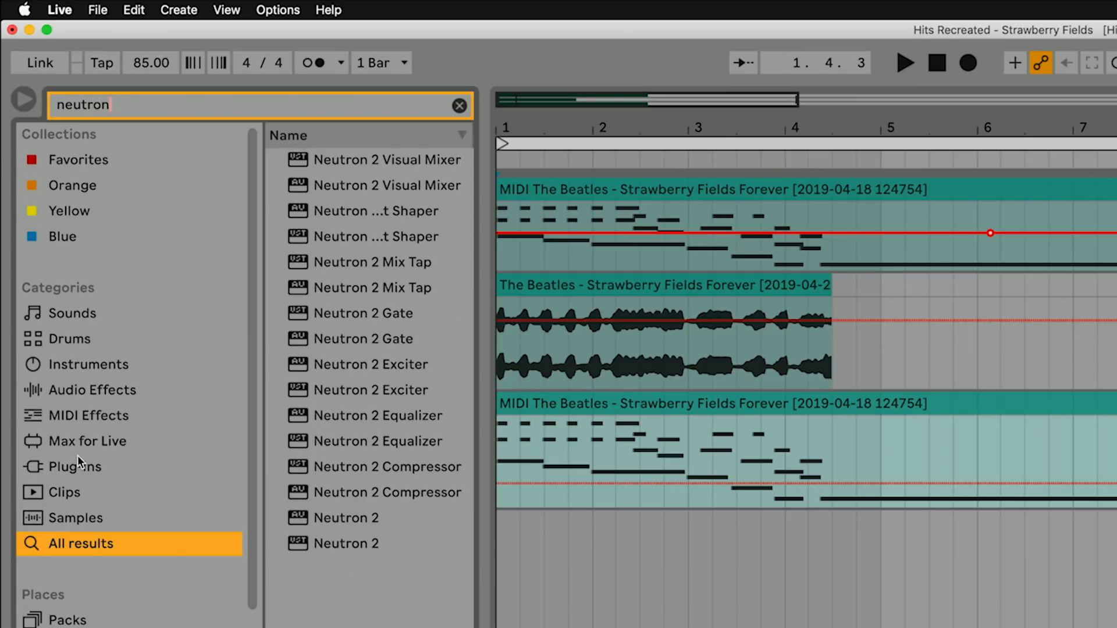
pyautogui.moveTo(320, 544); pyautogui.dragTo(619, 627)
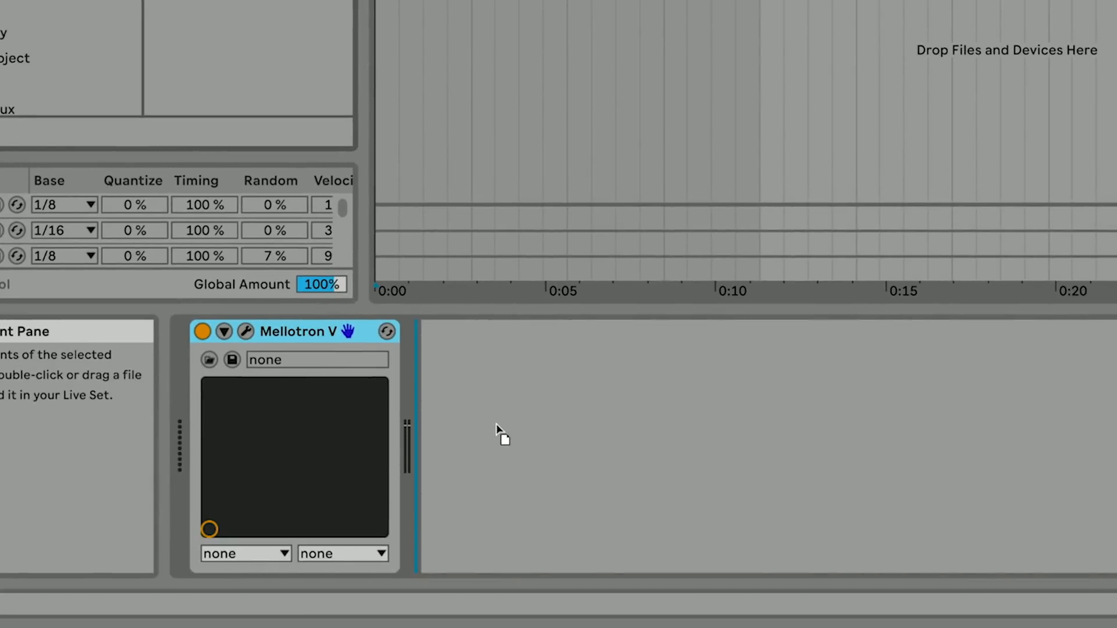
pyautogui.moveTo(496, 424); pyautogui.dragTo(497, 424)
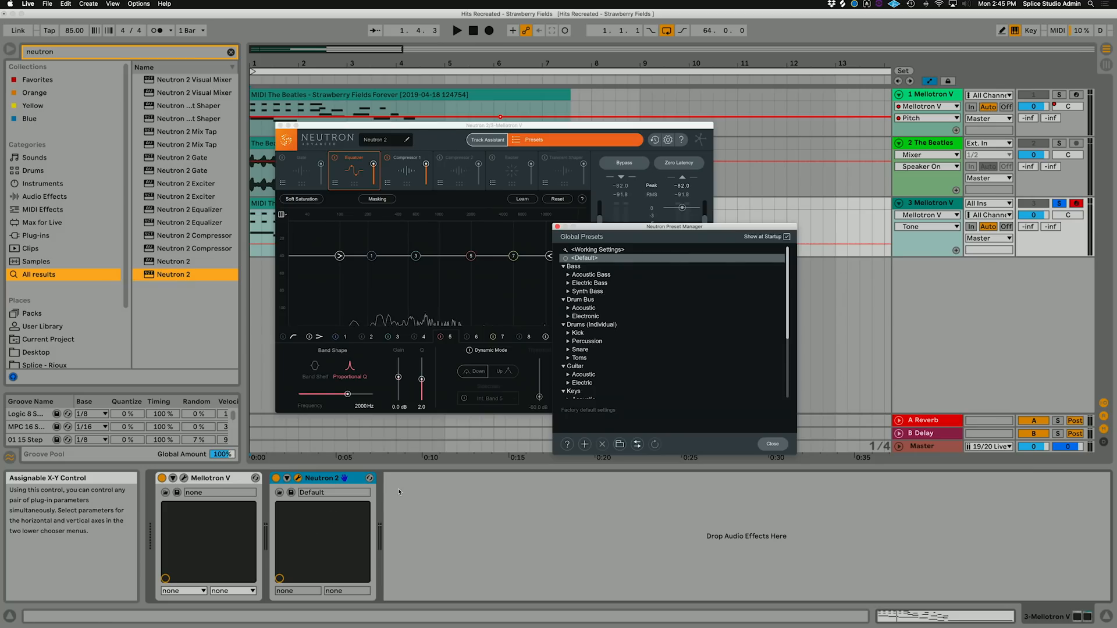
pyautogui.click(772, 444)
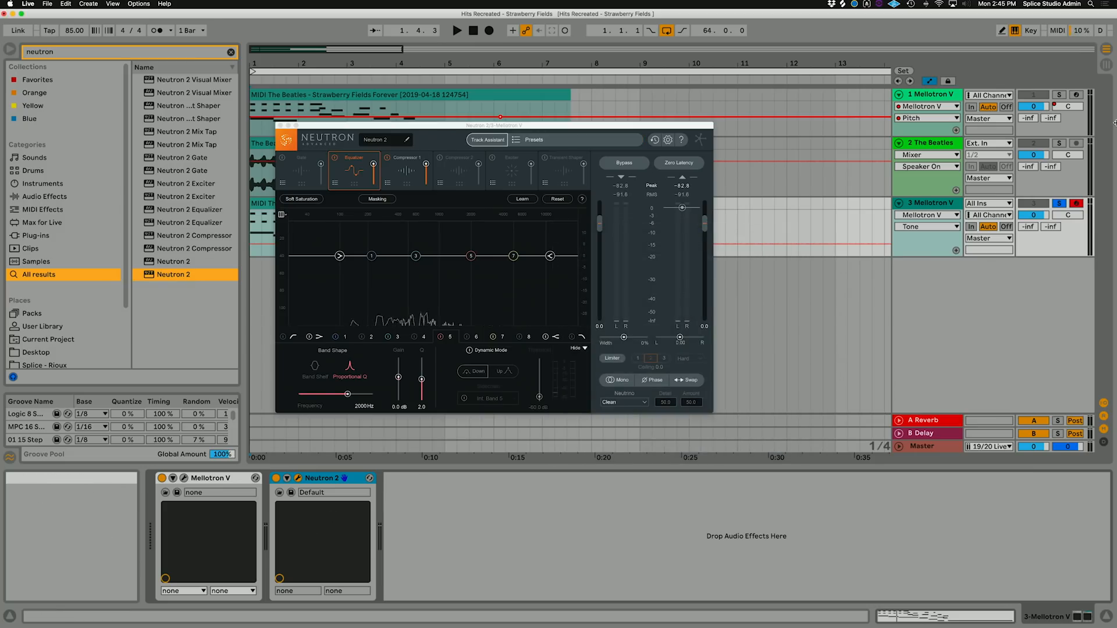
# Step: Play the soloed Mellotron track and the soloed Beatles audio in turn to compare their tone
pyautogui.press('space')
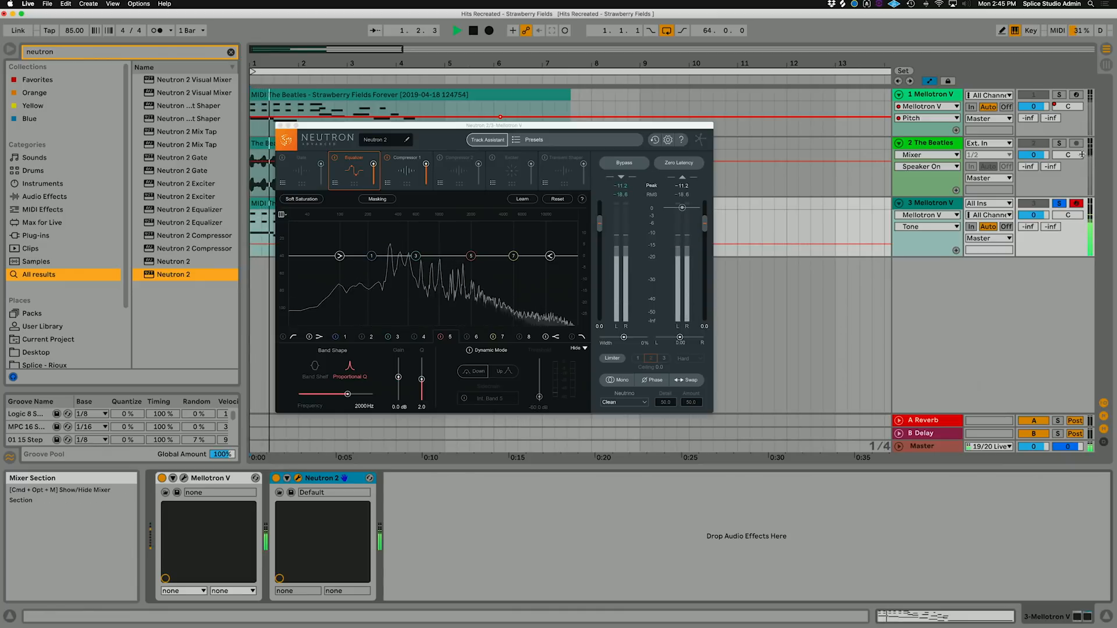
pyautogui.click(1060, 143)
pyautogui.press('space')
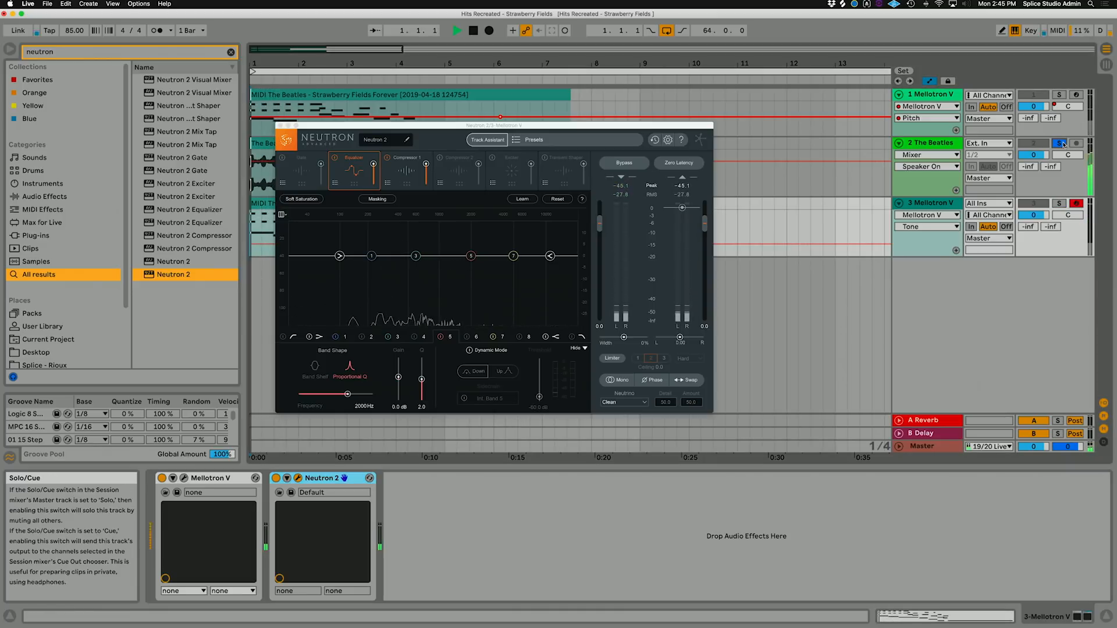
pyautogui.press('space')
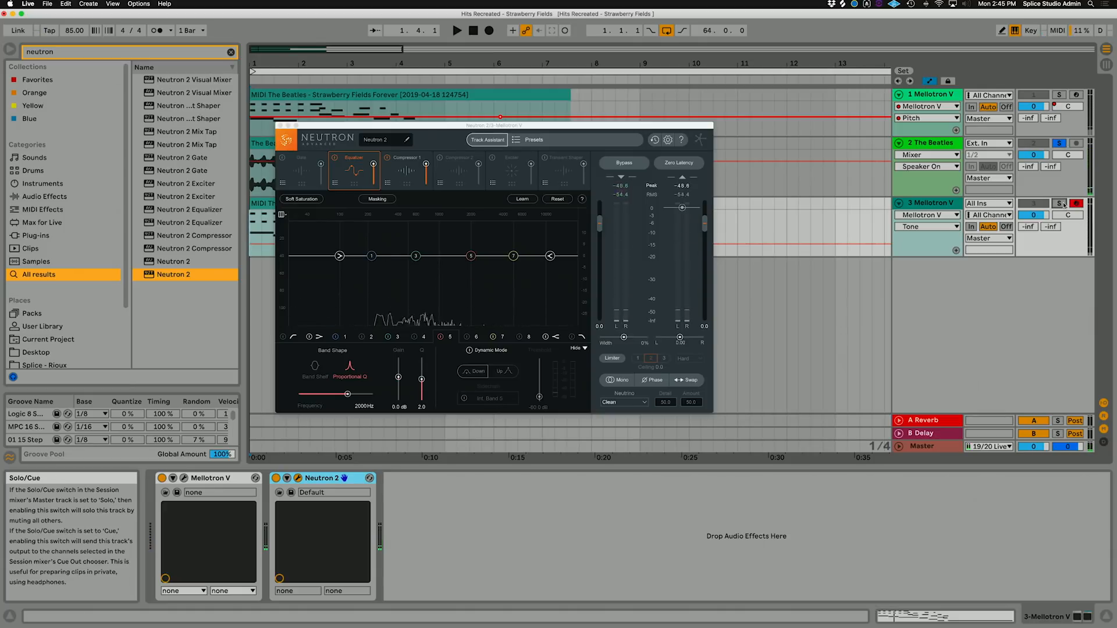
pyautogui.press('space')
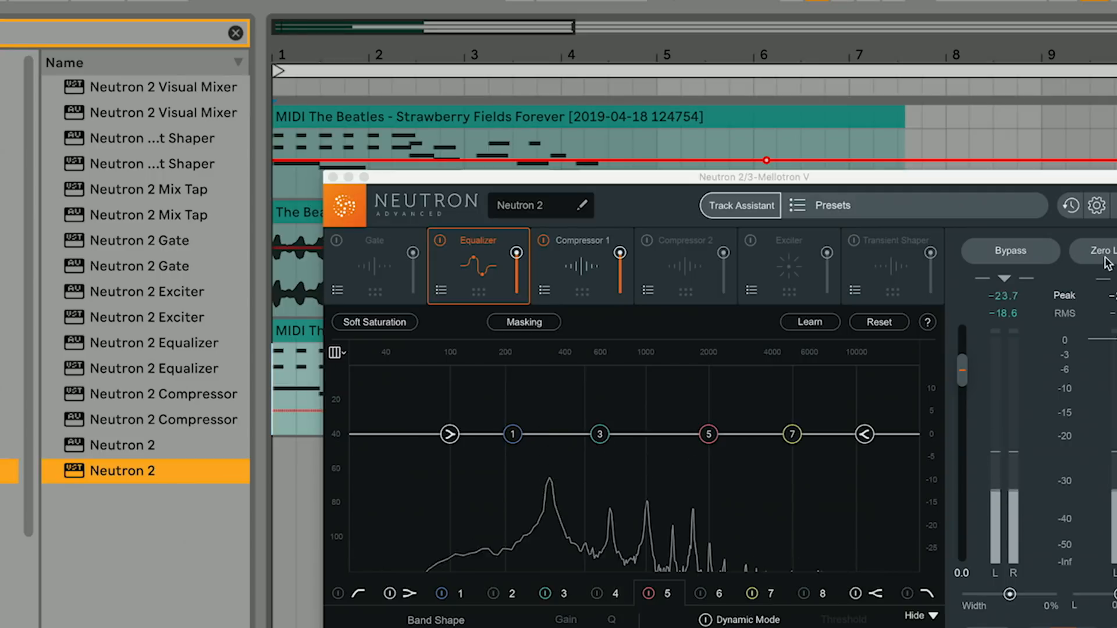
# Step: In Neutron's Equalizer, boost band 3 by 3.5 dB at about 306 Hz with Q 0.4, and audition the result
pyautogui.click(561, 264)
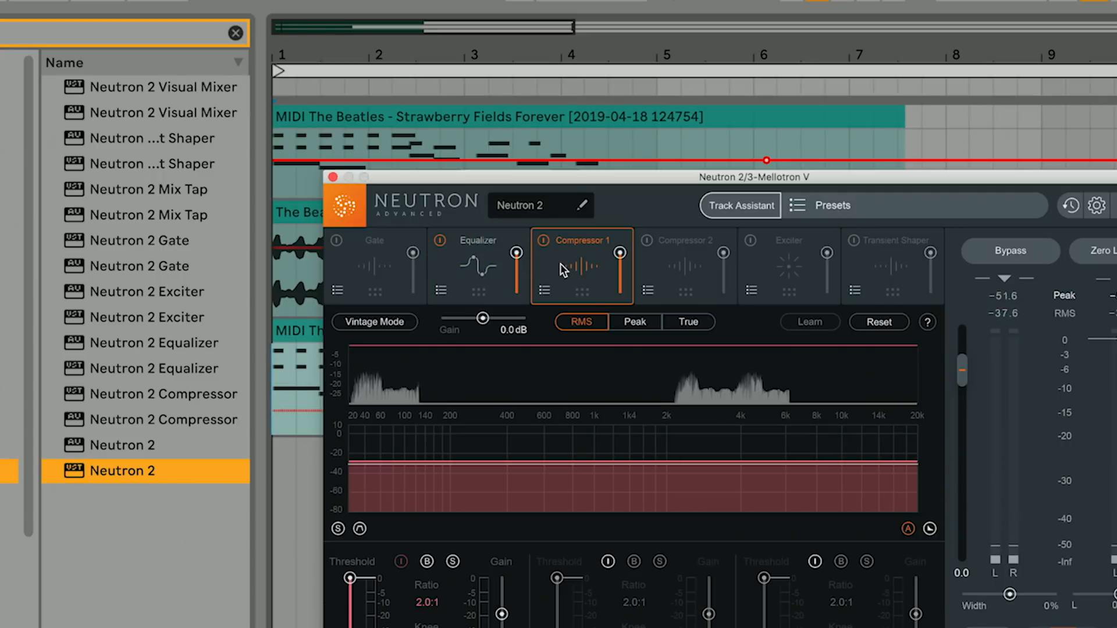
pyautogui.click(494, 250)
pyautogui.moveTo(498, 350); pyautogui.dragTo(450, 343)
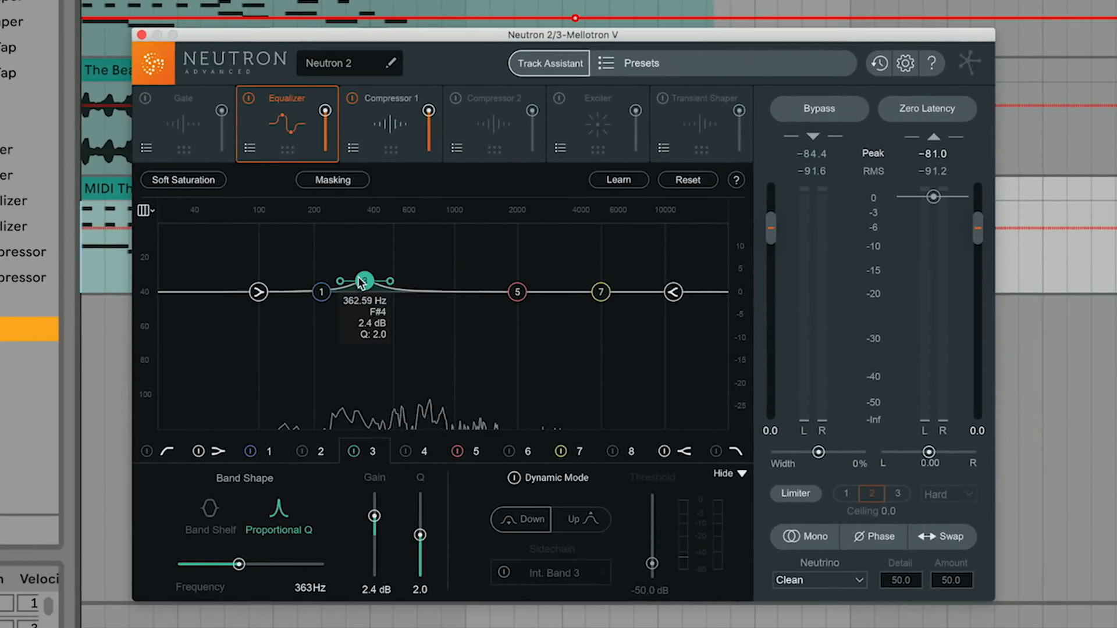
pyautogui.moveTo(369, 282); pyautogui.dragTo(345, 280)
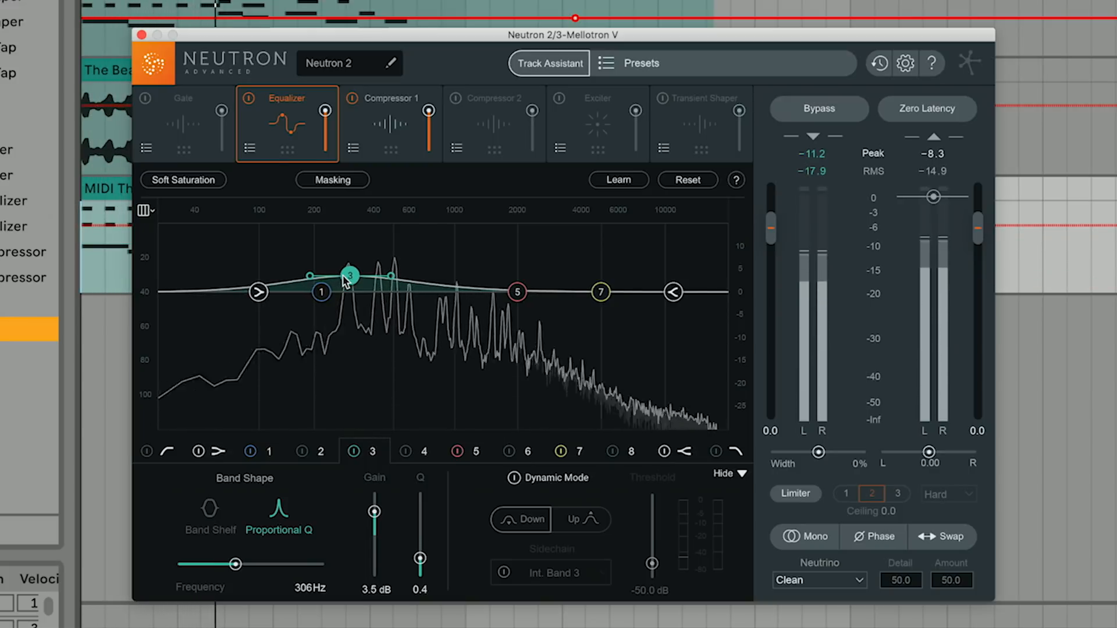
pyautogui.press('space')
pyautogui.press('space')
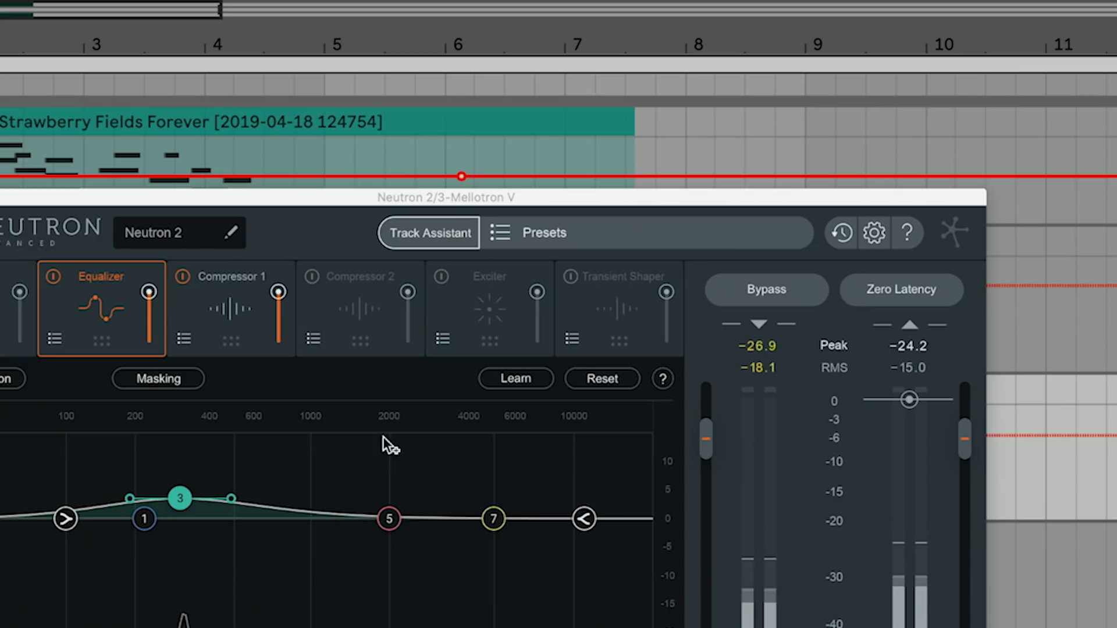
# Step: Enable Neutron's Exciter, add a second band with the crossover at about 723 Hz, and set that band's Drive to 8.8 dB
pyautogui.click(484, 284)
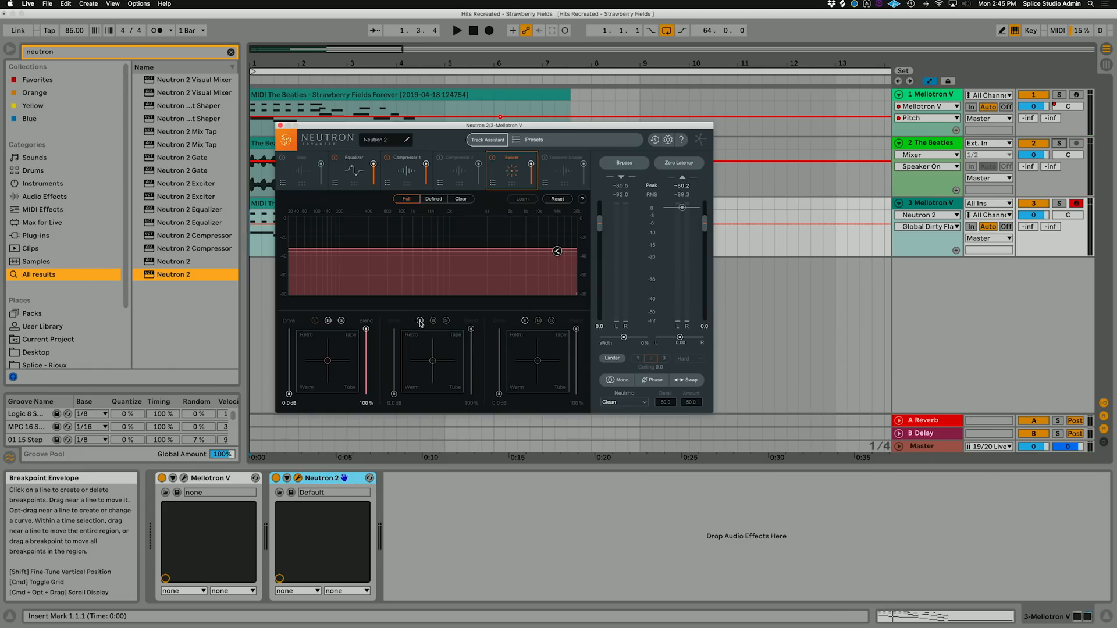
pyautogui.click(420, 321)
pyautogui.moveTo(342, 242); pyautogui.dragTo(403, 246)
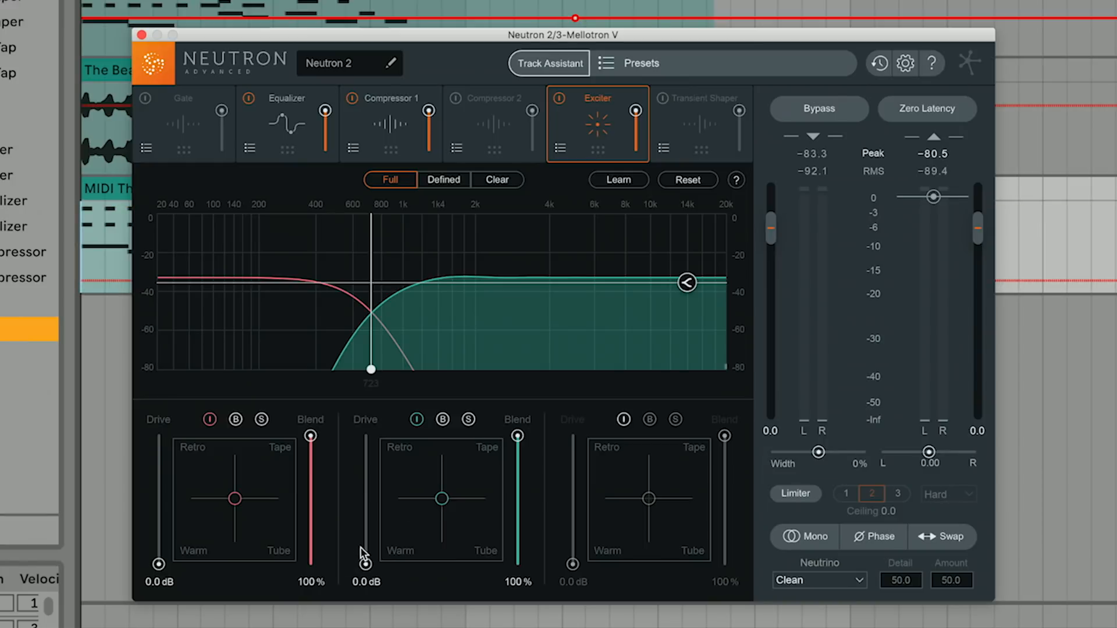
pyautogui.moveTo(366, 562); pyautogui.dragTo(365, 516)
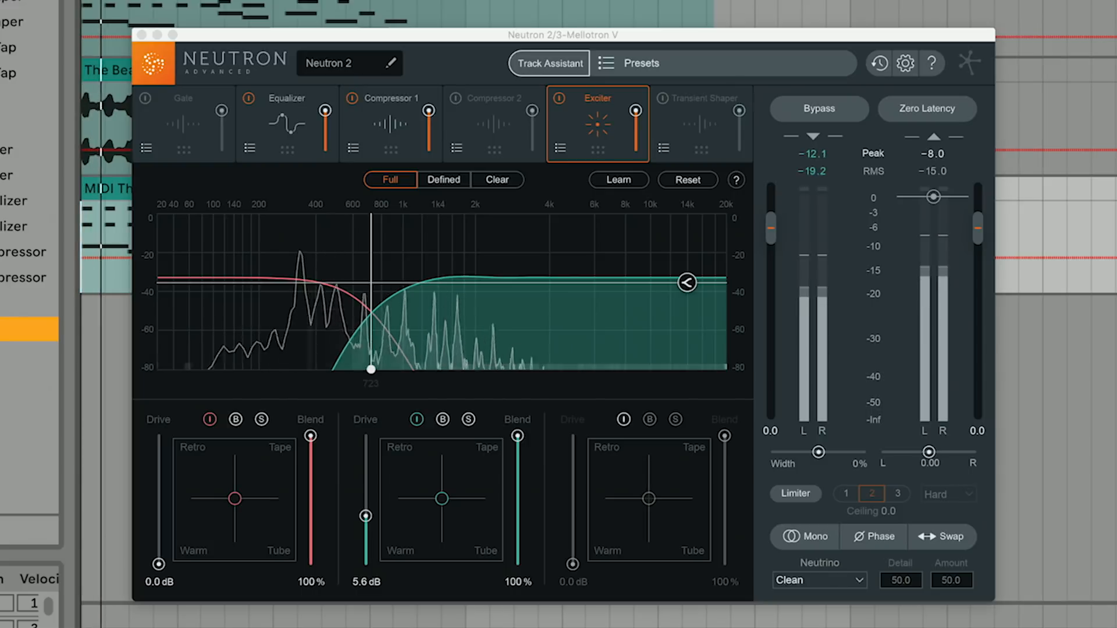
pyautogui.moveTo(366, 516); pyautogui.dragTo(365, 489)
pyautogui.press('space')
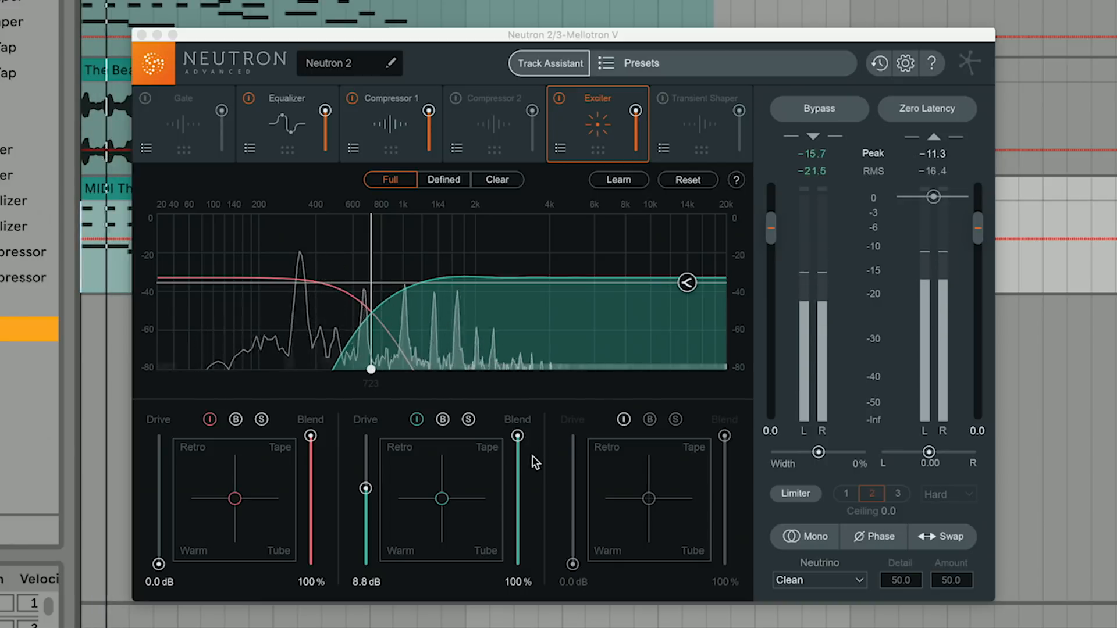
# Step: Enable band 4 in Neutron's Equalizer and boost it 3.5 dB at about 497 Hz during playback
pyautogui.click(302, 128)
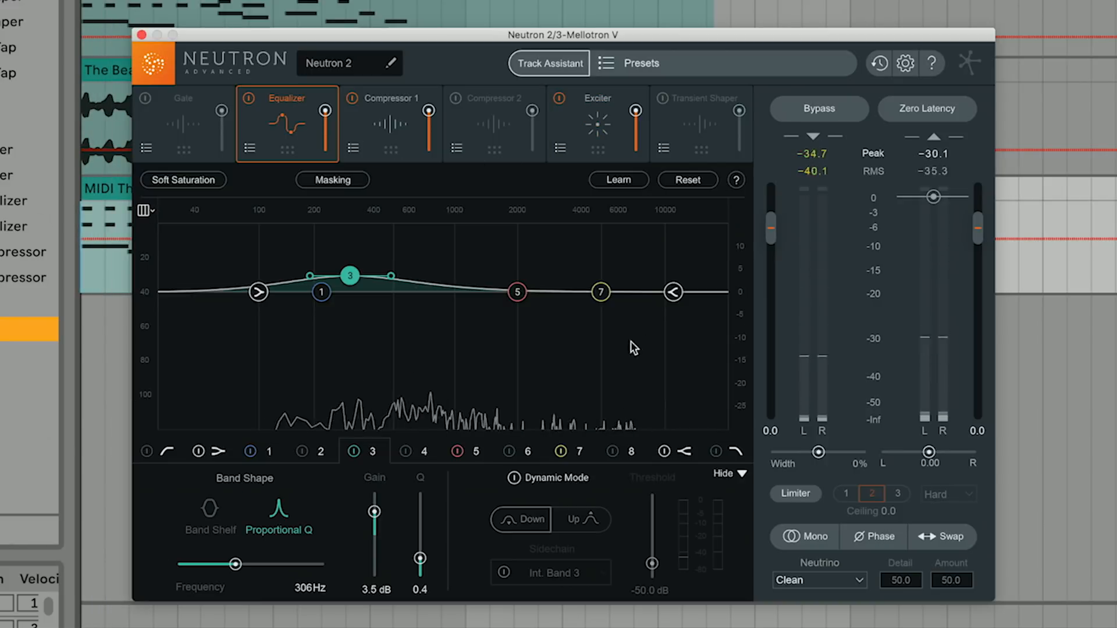
pyautogui.click(407, 451)
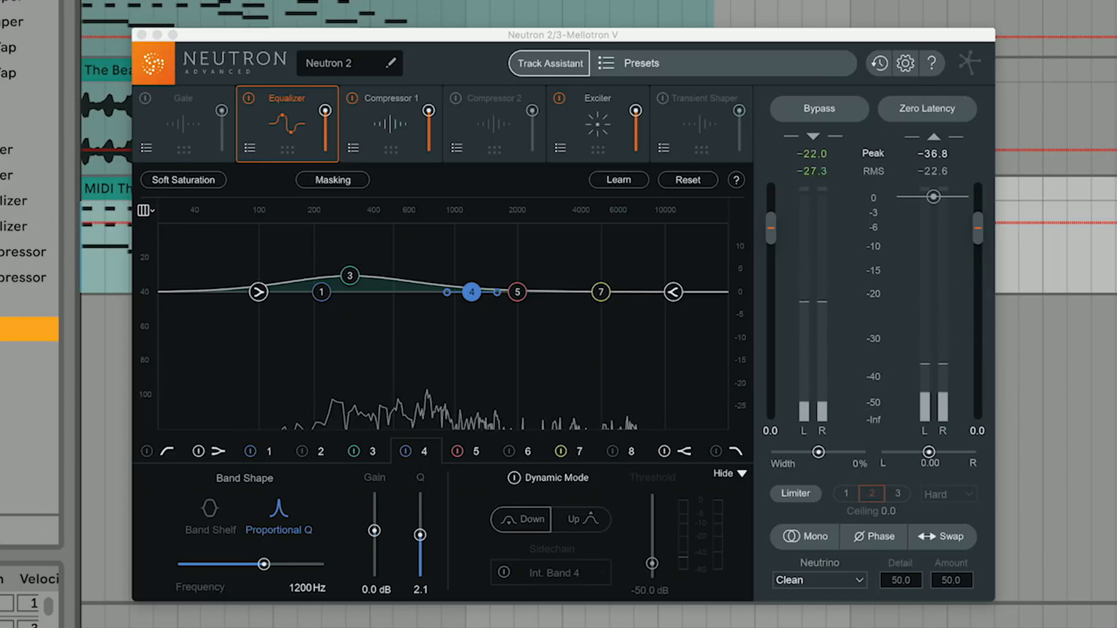
pyautogui.moveTo(472, 292); pyautogui.dragTo(390, 283)
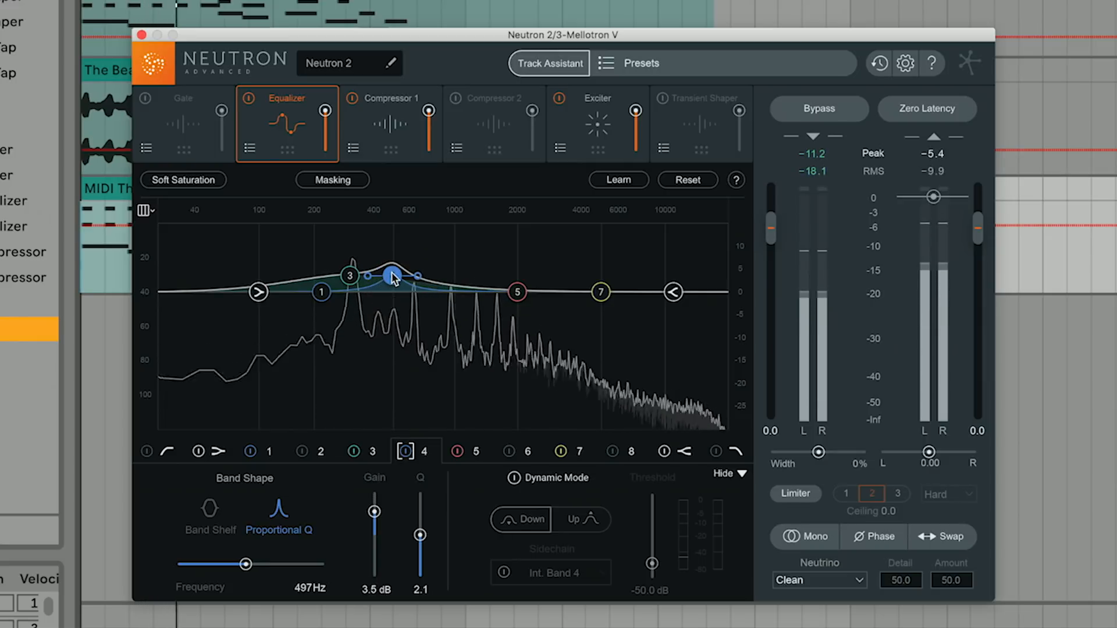
# Step: Cut Equalizer band 5 by 9.3 dB at 1850 Hz with Q 1.1, and shift band 4 to about 548 Hz with 3.7 dB gain
pyautogui.moveTo(515, 292); pyautogui.dragTo(510, 334)
pyautogui.press('space')
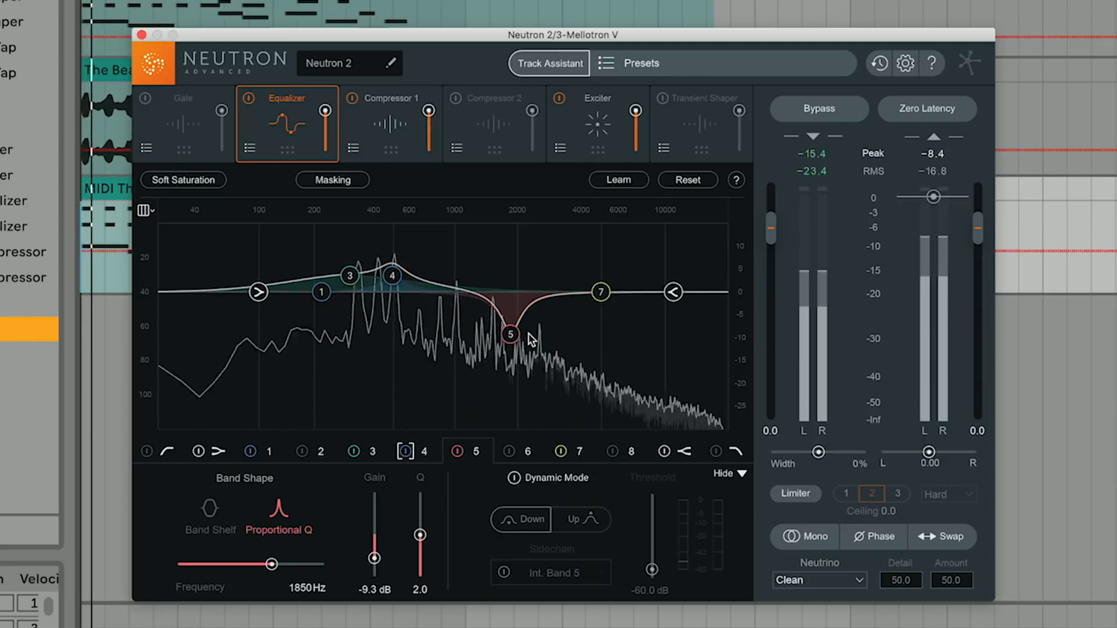
pyautogui.moveTo(538, 334); pyautogui.dragTo(543, 335)
pyautogui.press('space')
pyautogui.press('space')
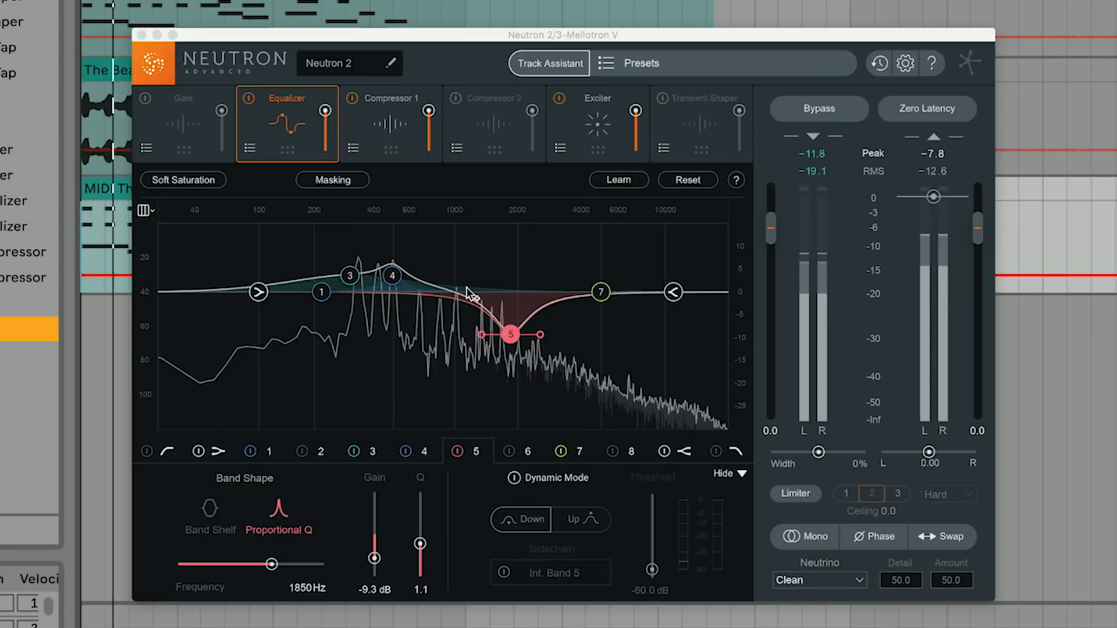
pyautogui.moveTo(392, 275); pyautogui.dragTo(401, 278)
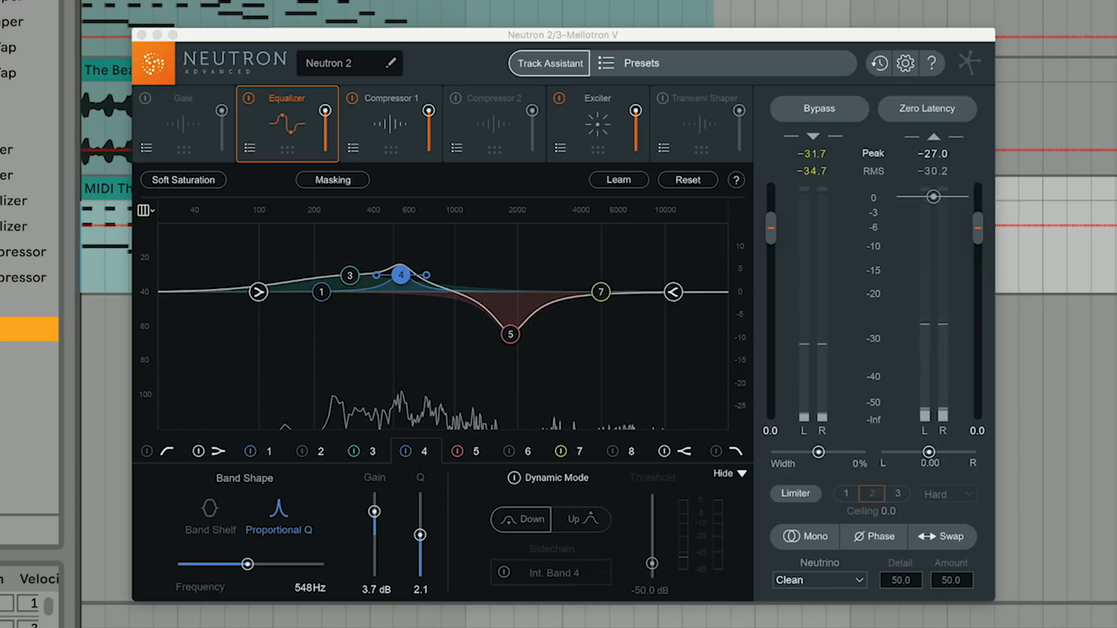
pyautogui.press('space')
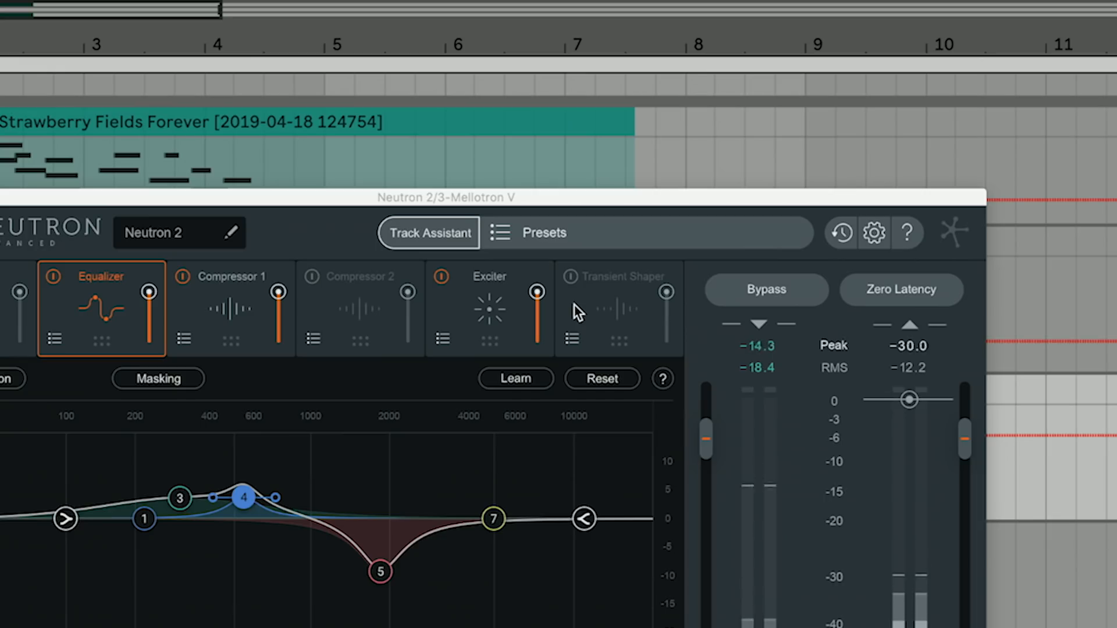
# Step: Enable Neutron's Transient Shaper with band 1 Attack at 3.9 dB and Sustain at -1.3 dB, and audition the soloed Mellotron track
pyautogui.click(665, 114)
pyautogui.click(571, 279)
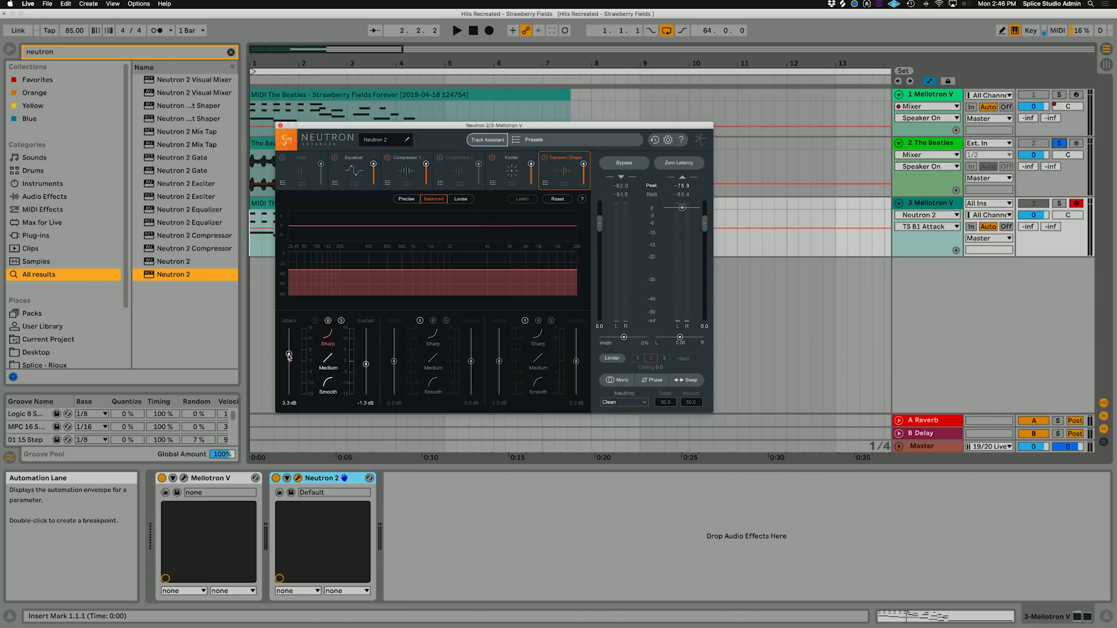
pyautogui.click(1060, 204)
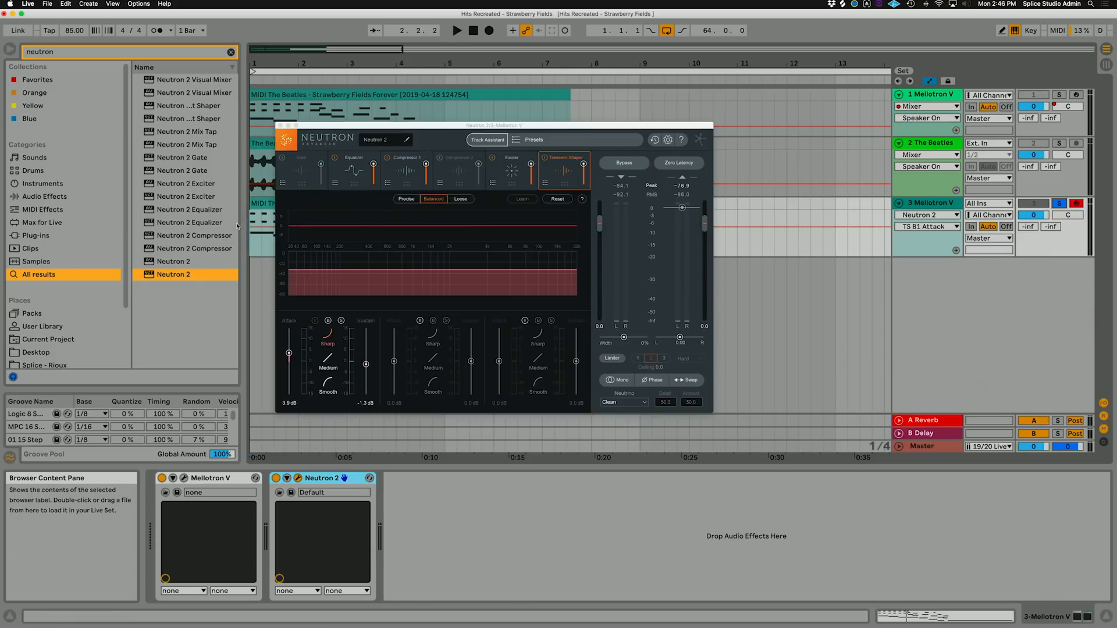
pyautogui.press('space')
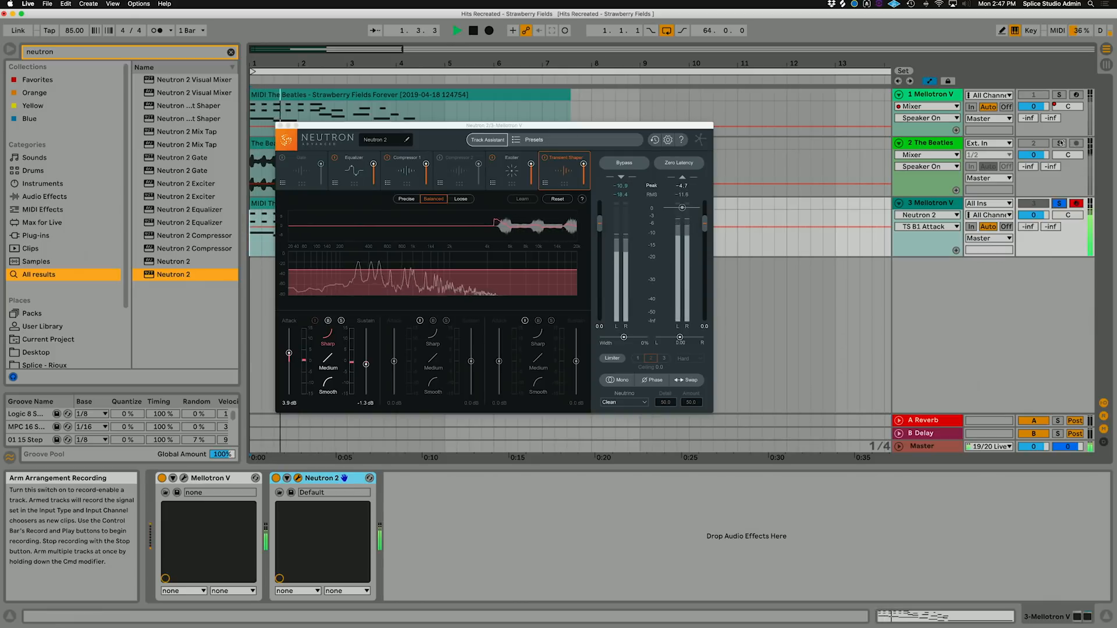
pyautogui.press('space')
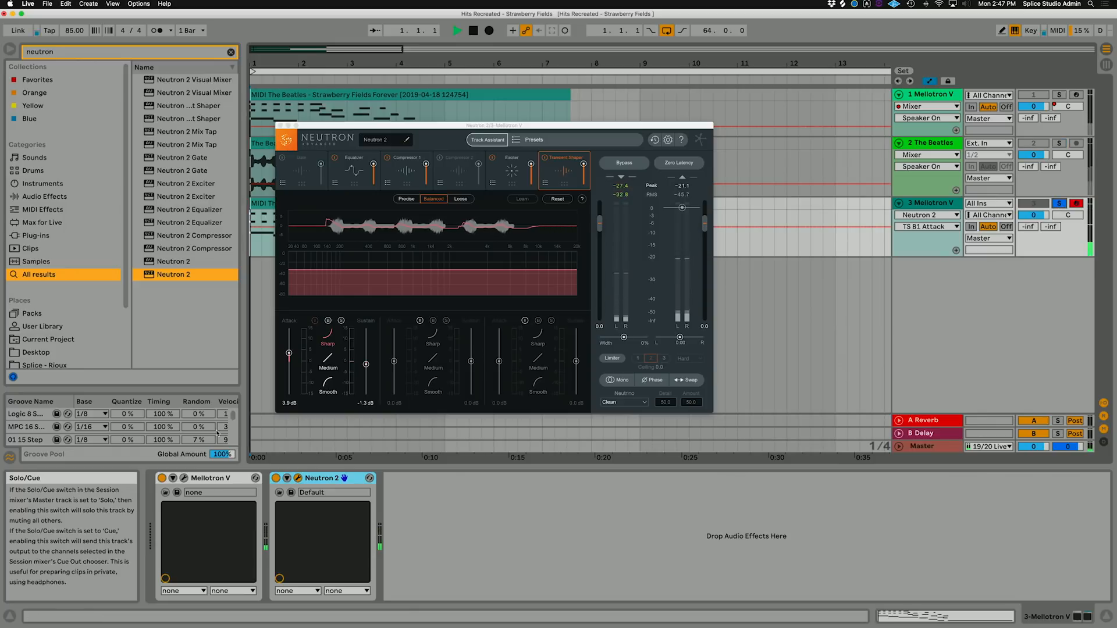
pyautogui.press('space')
# Step: Add a second Transient Shaper band with the crossover at about 508 Hz, its Attack at 3.5 dB and Sustain at -1.9 dB
pyautogui.click(420, 321)
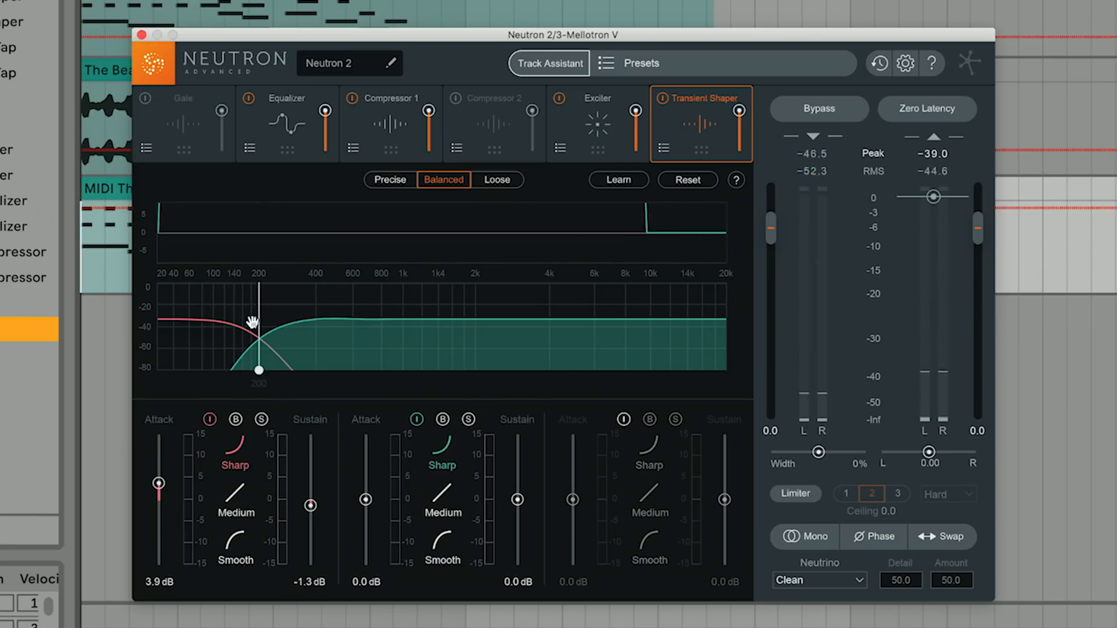
pyautogui.moveTo(252, 322); pyautogui.dragTo(337, 322)
pyautogui.moveTo(366, 499); pyautogui.dragTo(365, 483)
pyautogui.press('space')
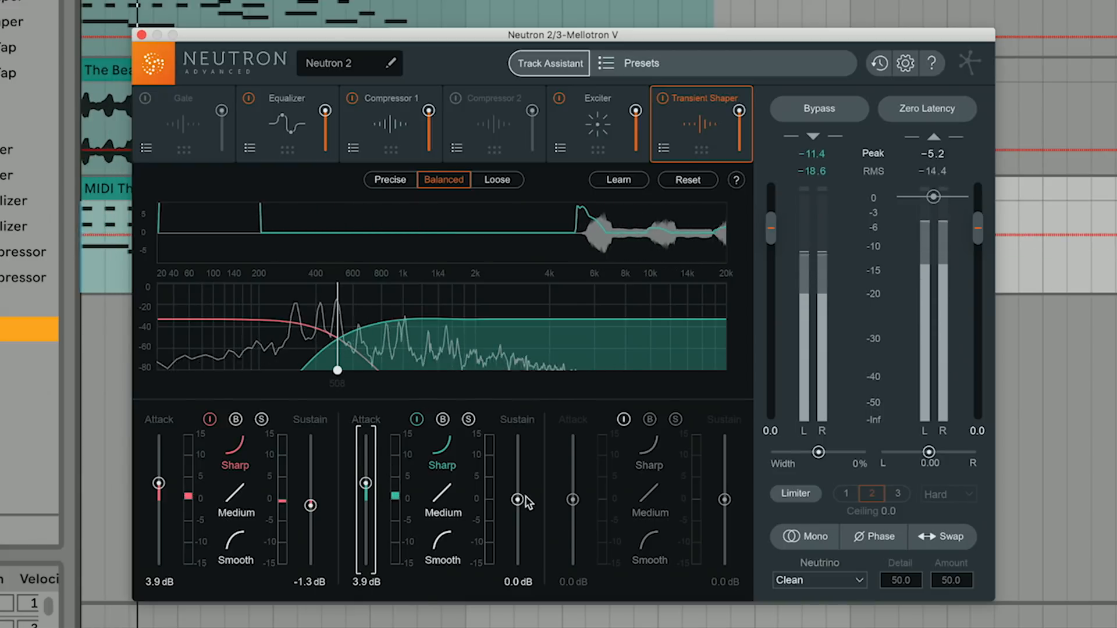
pyautogui.moveTo(526, 498); pyautogui.dragTo(525, 507)
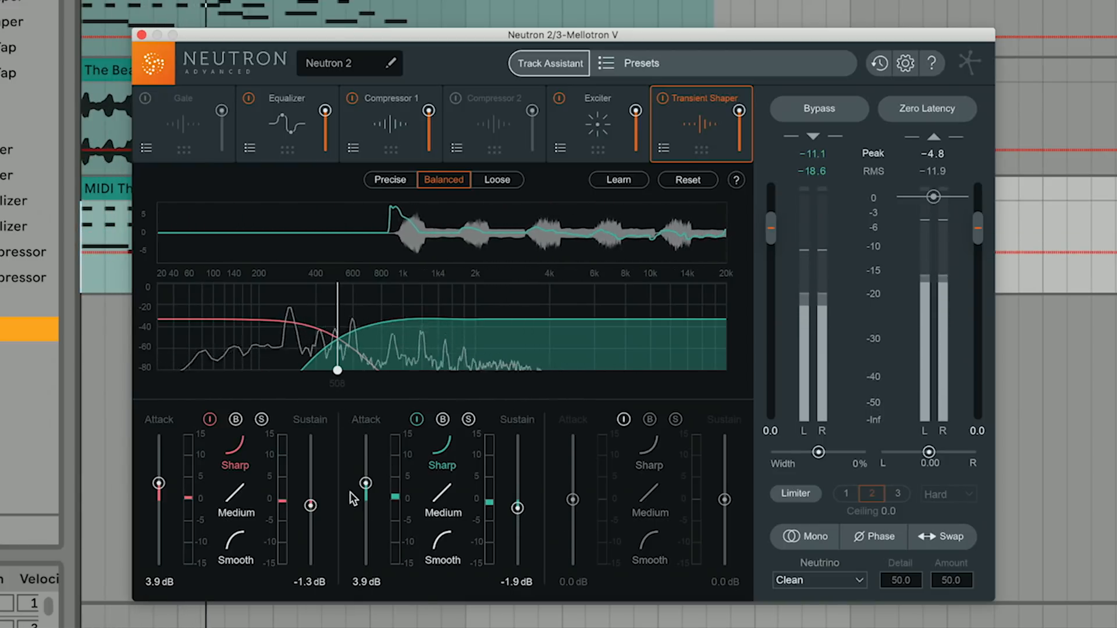
pyautogui.click(365, 484)
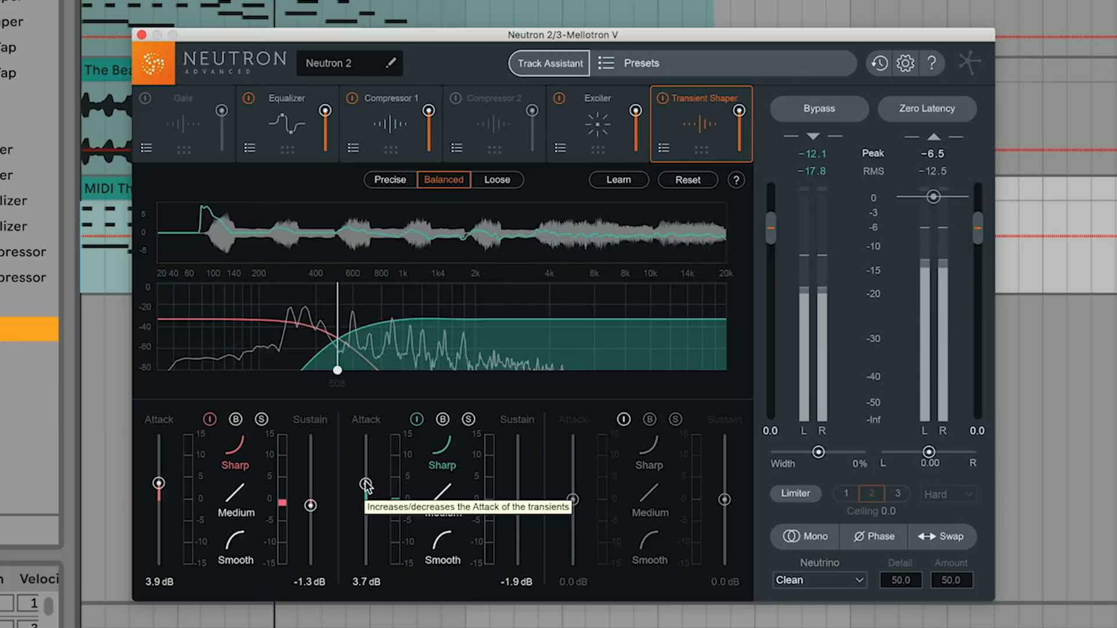
pyautogui.moveTo(366, 484); pyautogui.dragTo(365, 485)
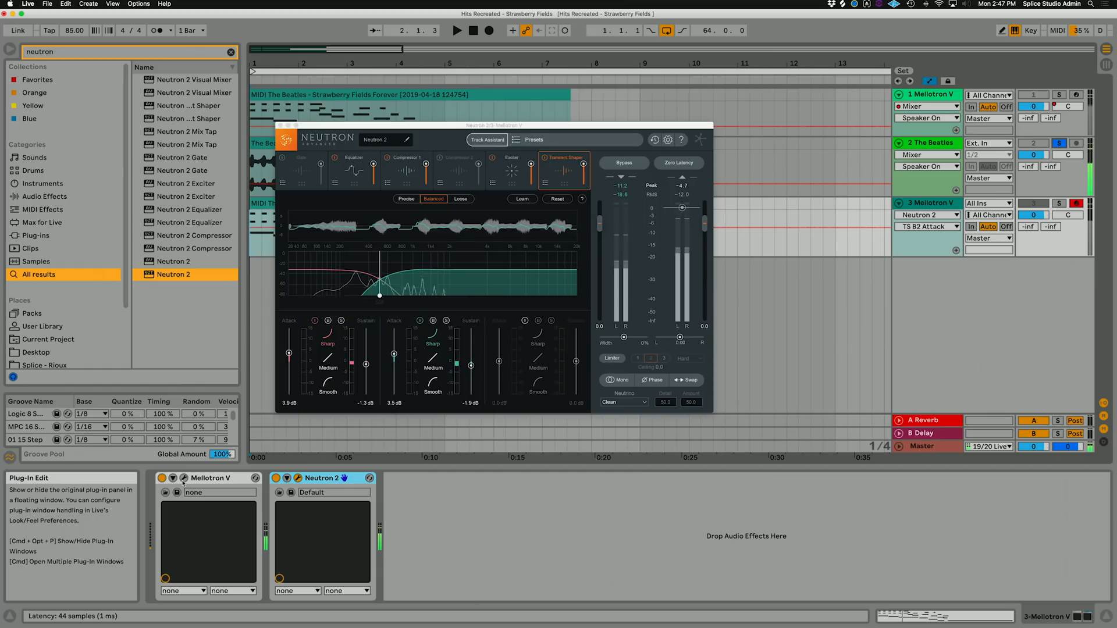
# Step: Adjust the Mechanics amount in the third track's Mellotron V and play back the arrangement to hear it
pyautogui.click(184, 479)
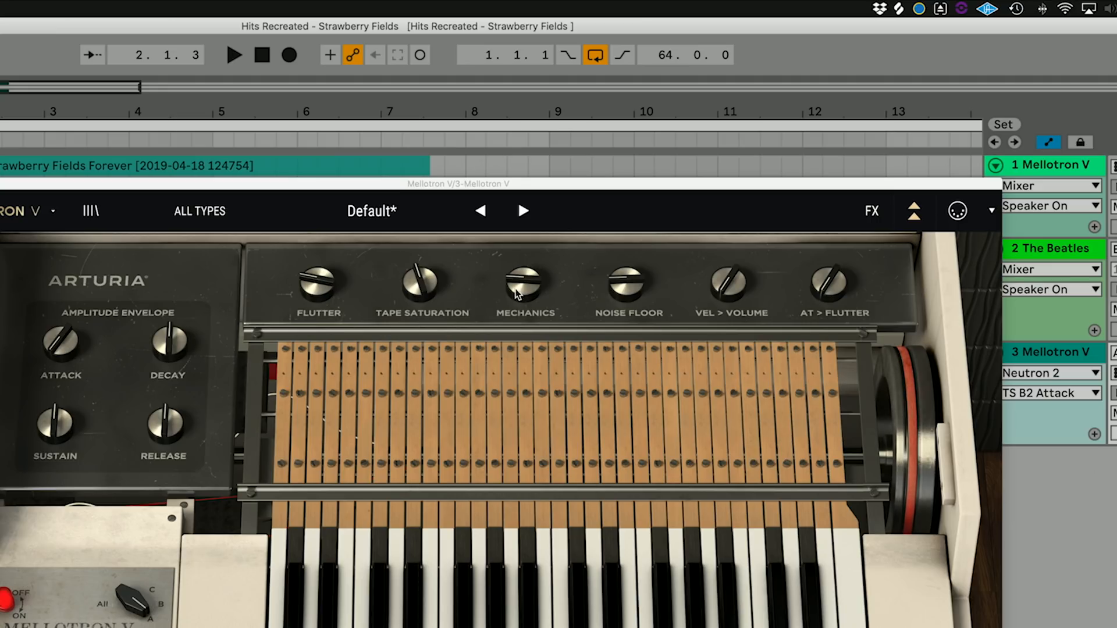
pyautogui.moveTo(515, 290)
pyautogui.mouseDown()
pyautogui.moveTo(516, 318)
pyautogui.moveTo(515, 286)
pyautogui.moveTo(516, 304)
pyautogui.mouseUp()
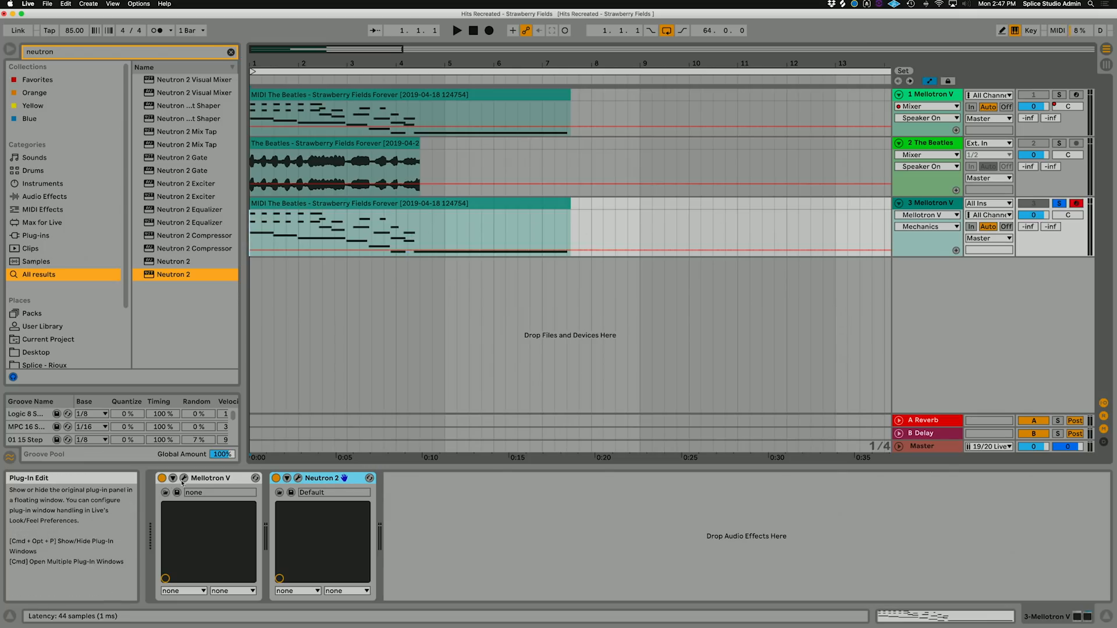
pyautogui.press('space')
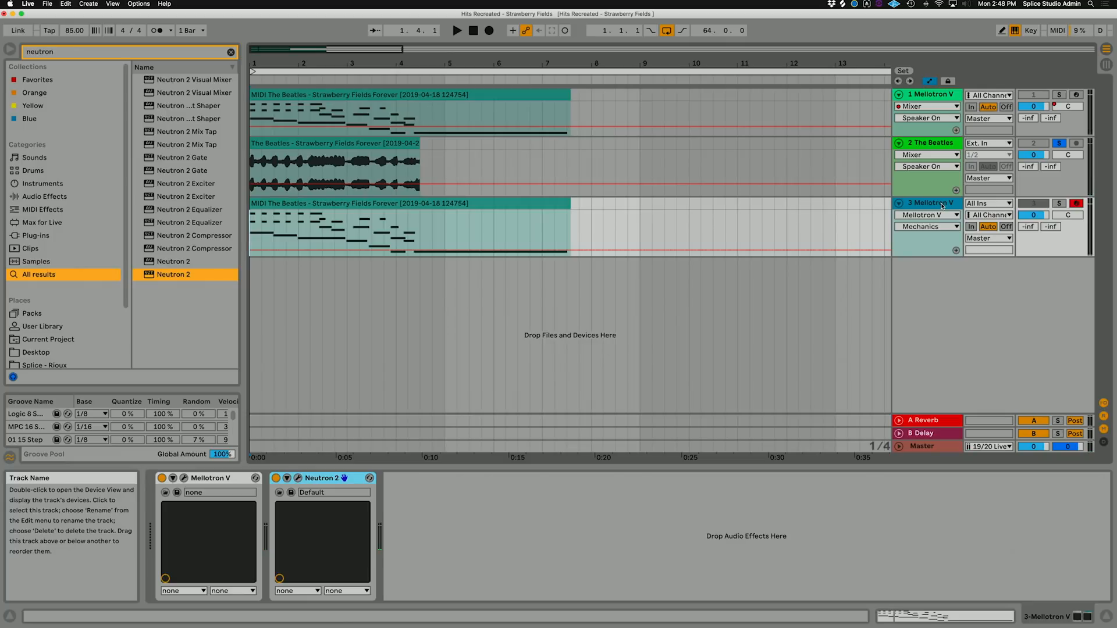
# Step: Reopen the third track's Mellotron V and search the browser for "jazz" samples
pyautogui.click(185, 478)
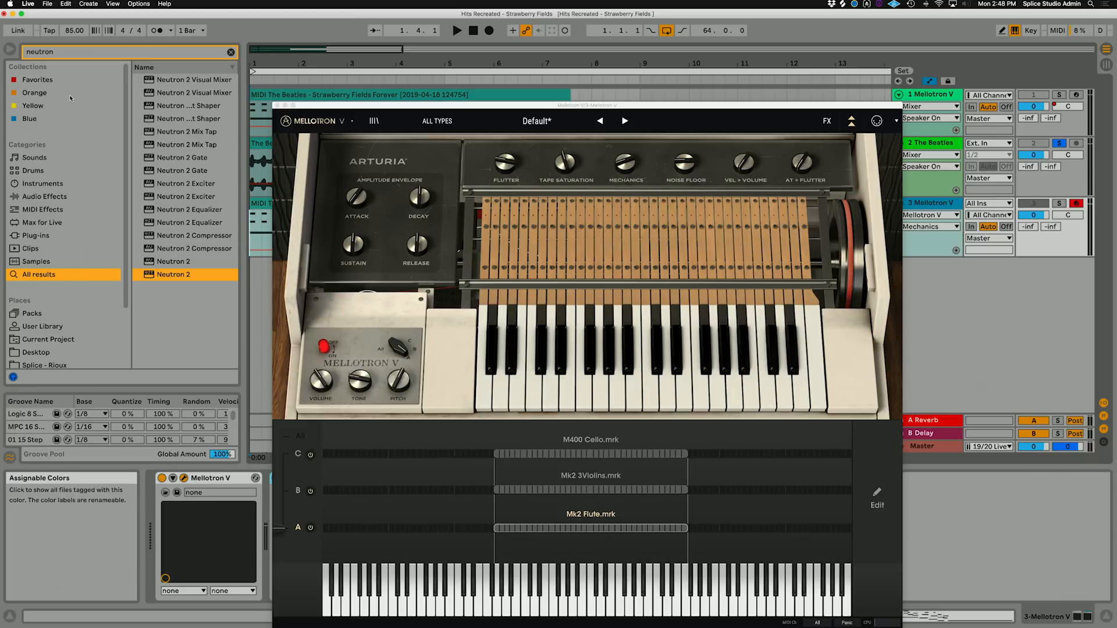
pyautogui.press('super+f')
pyautogui.write('jazz')
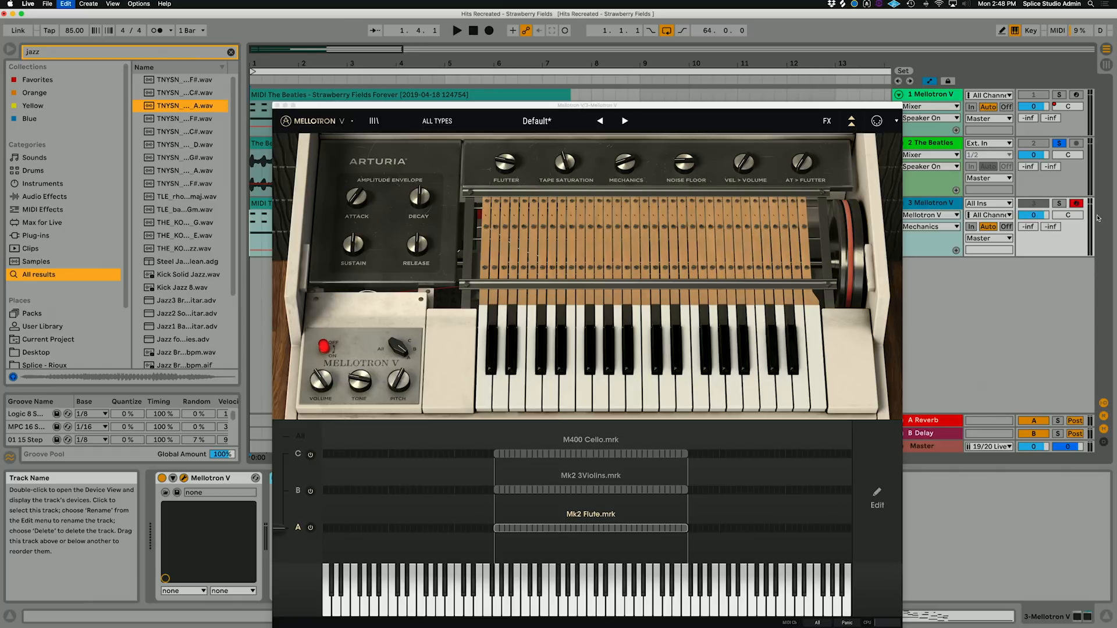
# Step: Duplicate the third Mellotron V track and load TNYSN_tonal_one_shot_jazz_guitar_07_A.wav into tape A of the open Mellotron V
pyautogui.press('super+d')
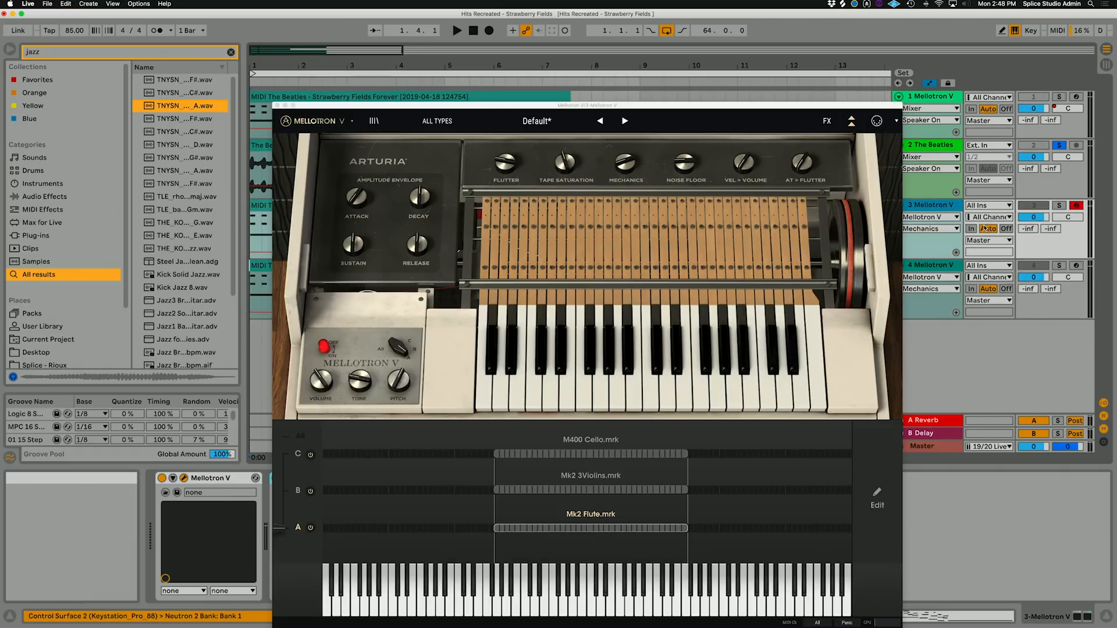
pyautogui.moveTo(163, 108); pyautogui.dragTo(563, 524)
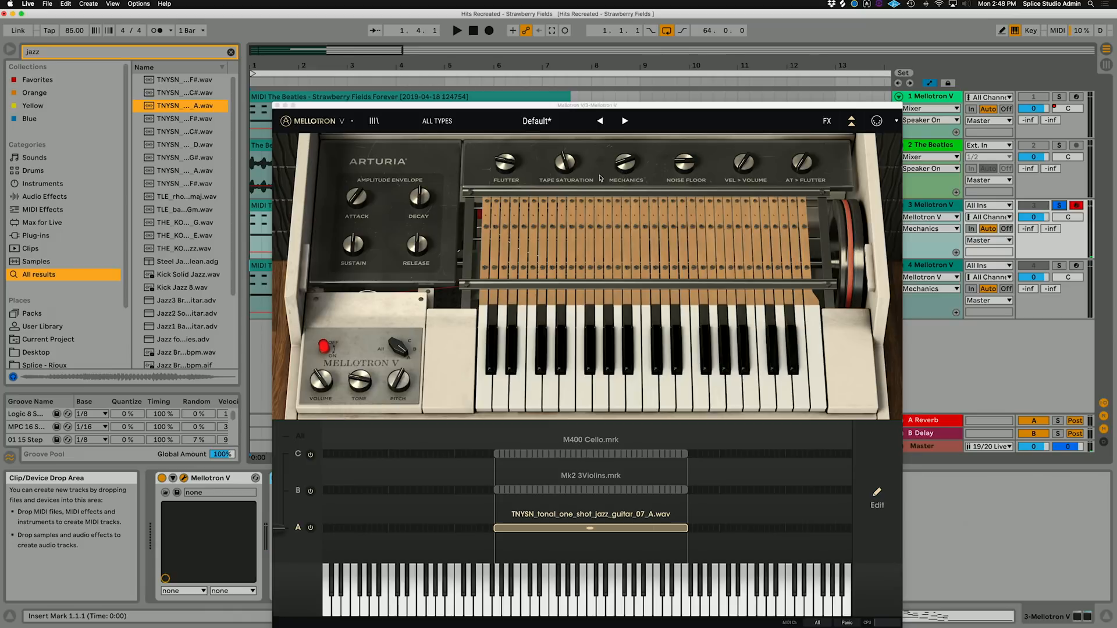
# Step: Adjust Mellotron V's Tape Saturation and set Flutter to about 0.067 while auditioning the jazz guitar sample
pyautogui.moveTo(630, 165); pyautogui.dragTo(578, 126)
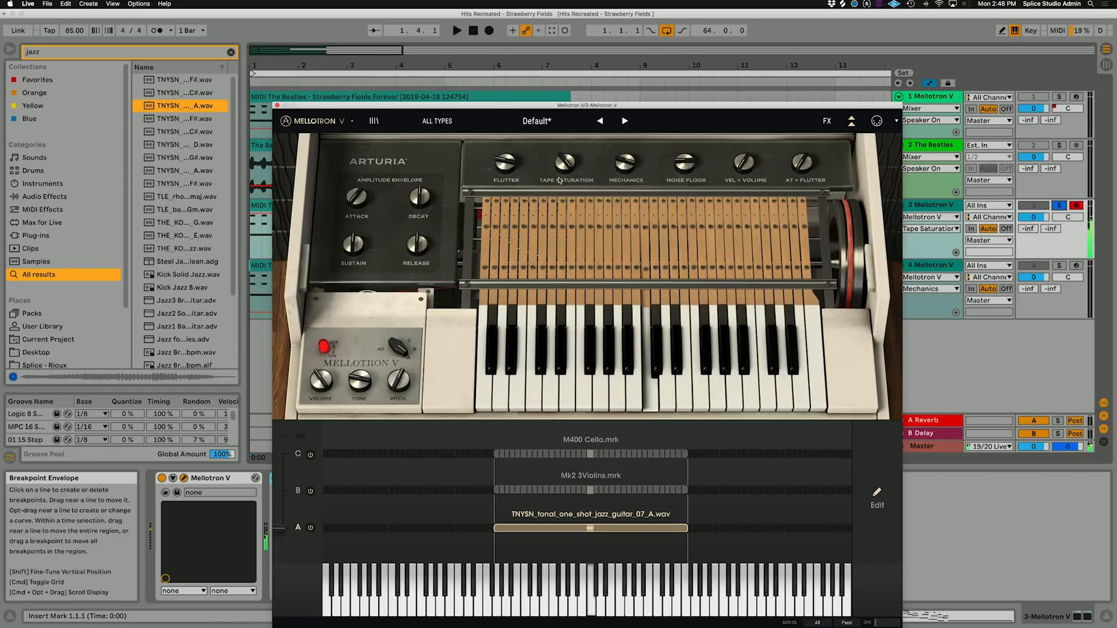
pyautogui.moveTo(559, 180); pyautogui.dragTo(559, 166)
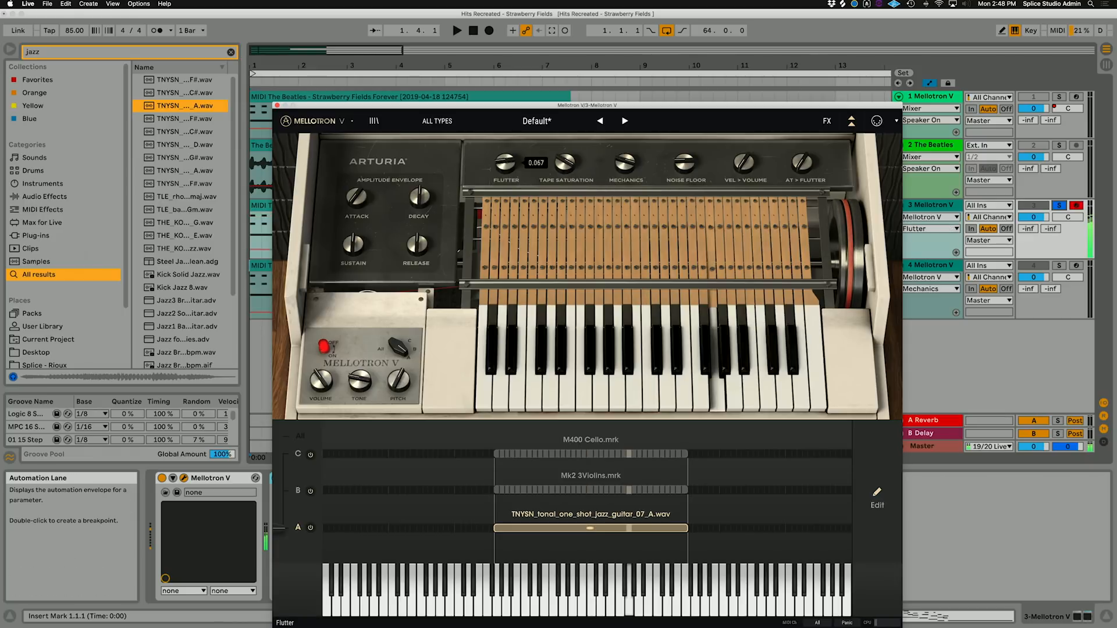